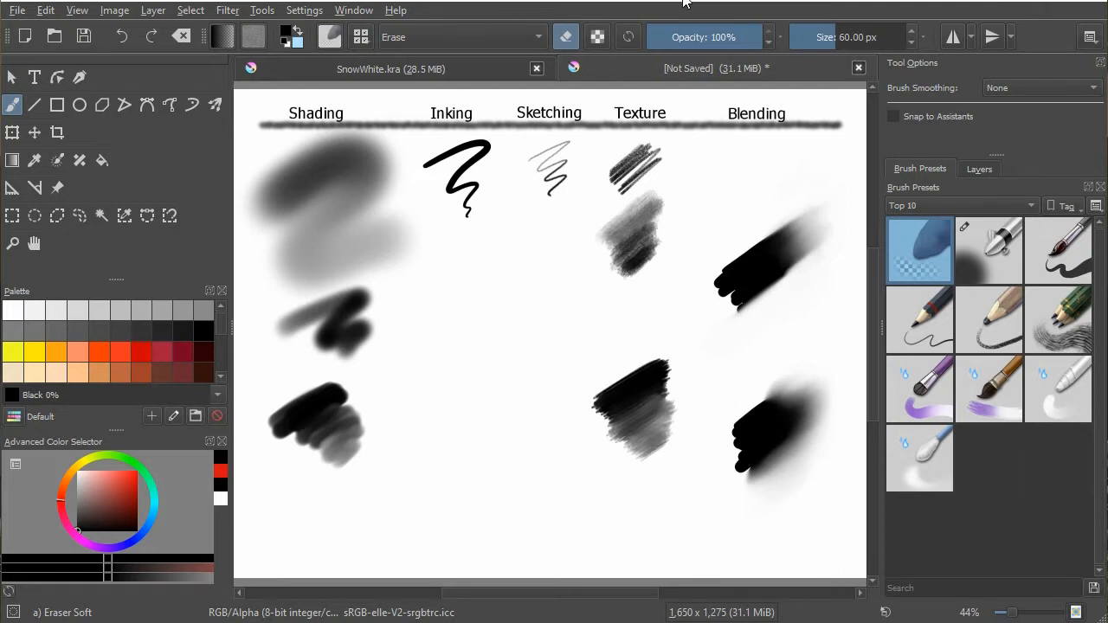
Browse the complete list of brush presets to see the available brush types.
click(364, 38)
scroll(507, 173, down, 3)
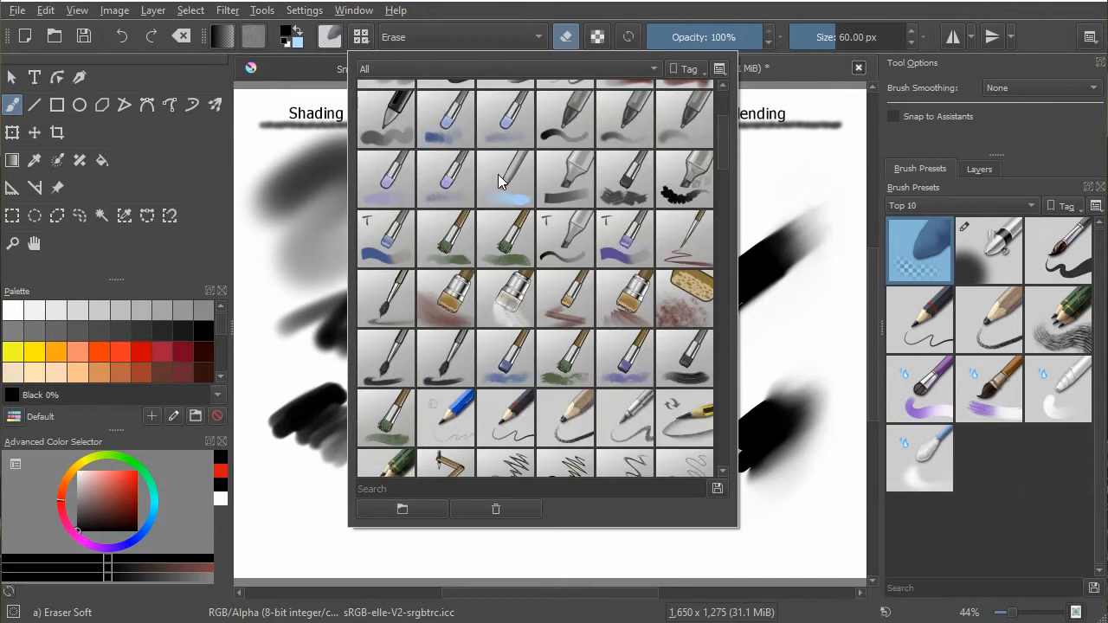
scroll(492, 201, down, 10)
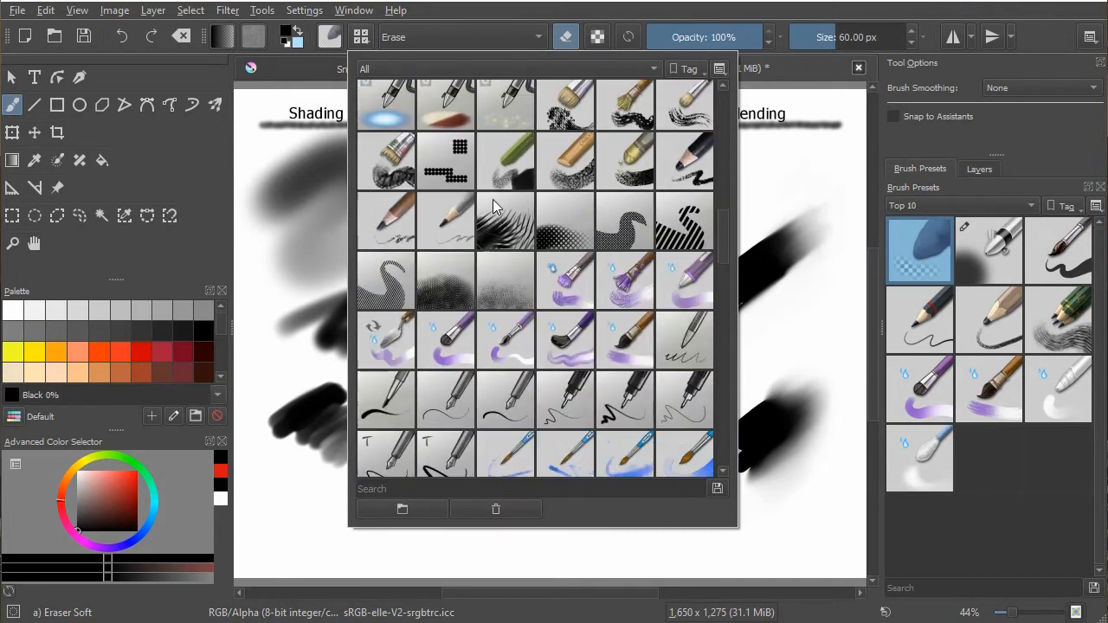
scroll(499, 223, down, 10)
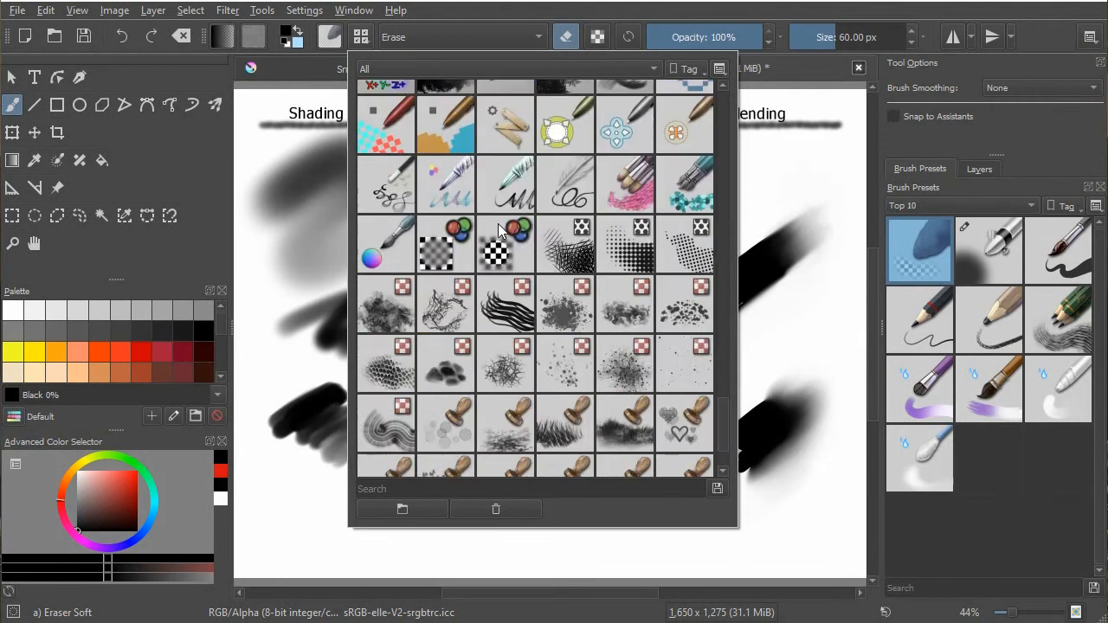
click(621, 1)
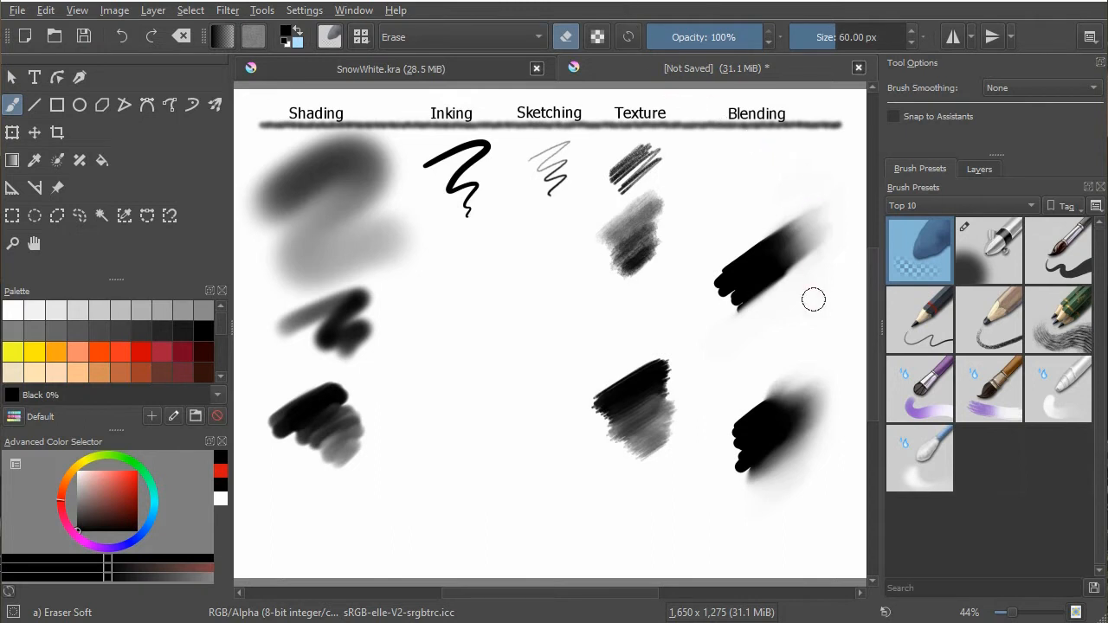
Examine the names and tags of the ten brush presets in the Top 10 collection, from Eraser Soft to the blending brush.
mouse_move(892, 235)
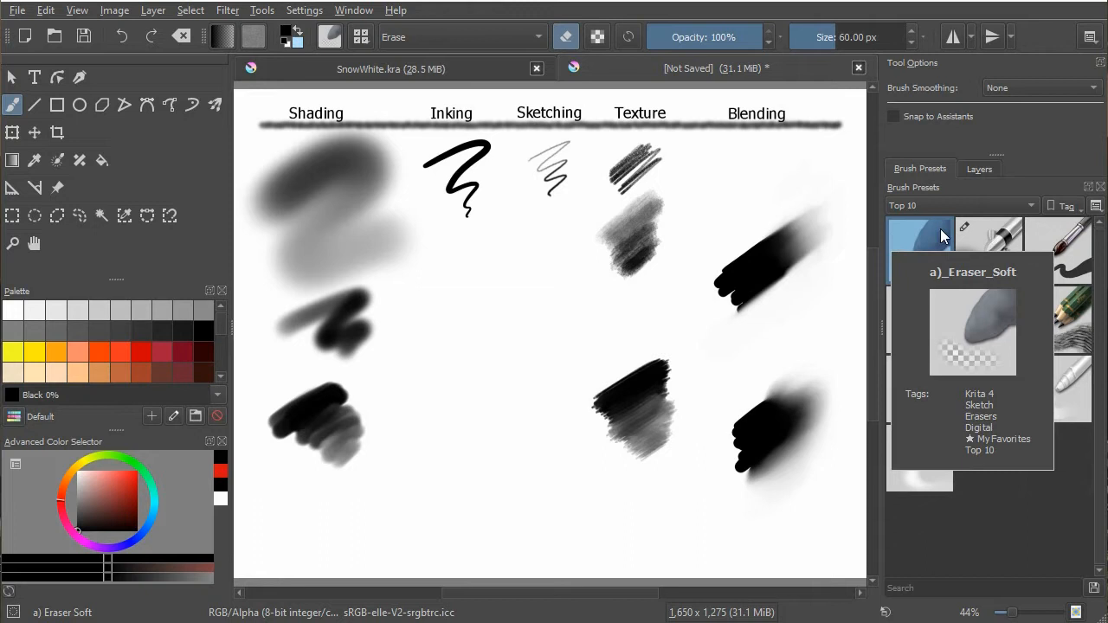
mouse_move(965, 227)
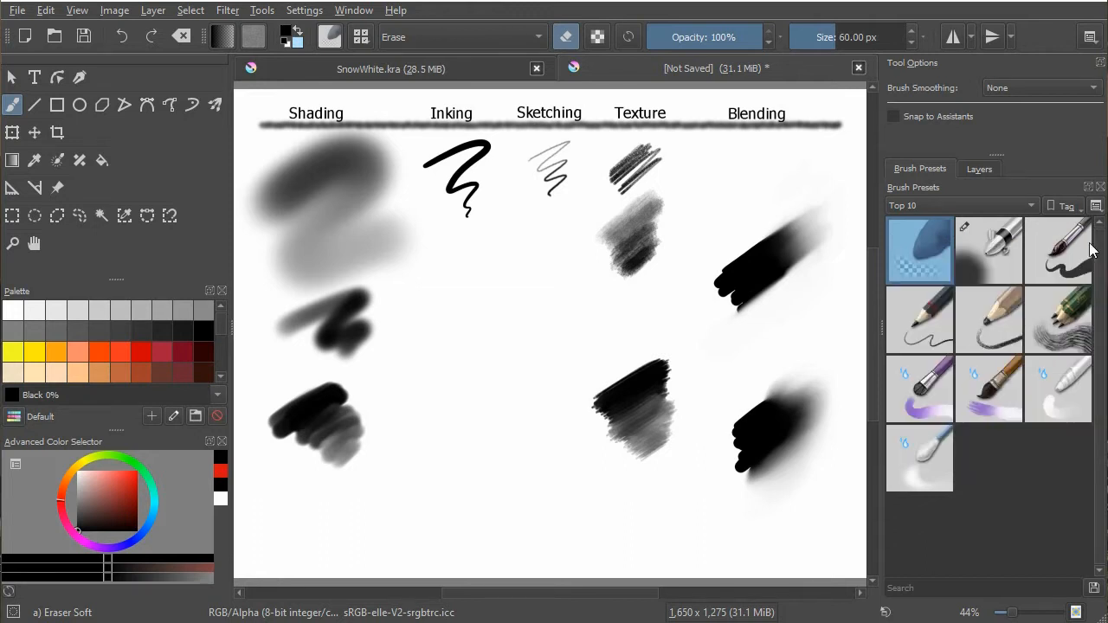
mouse_move(1086, 251)
mouse_move(893, 303)
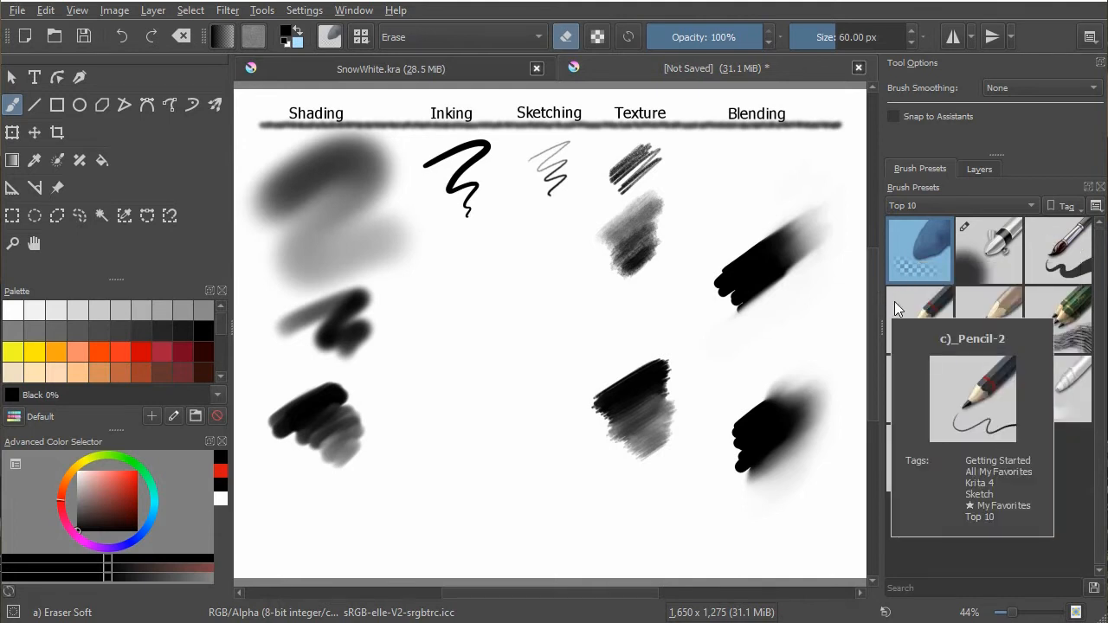
mouse_move(956, 294)
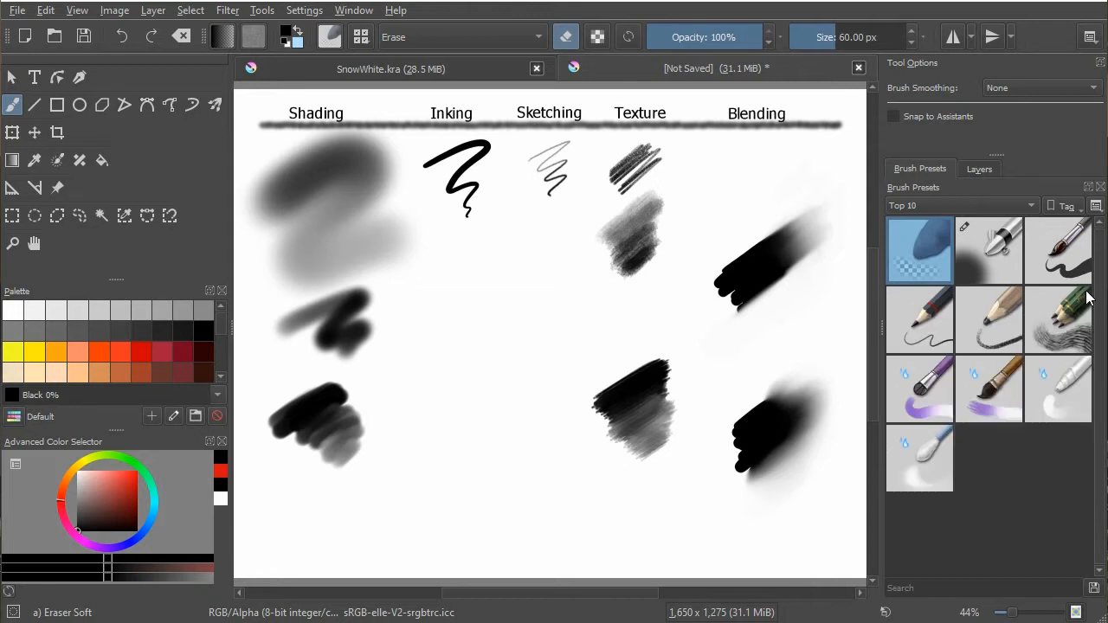
mouse_move(1089, 298)
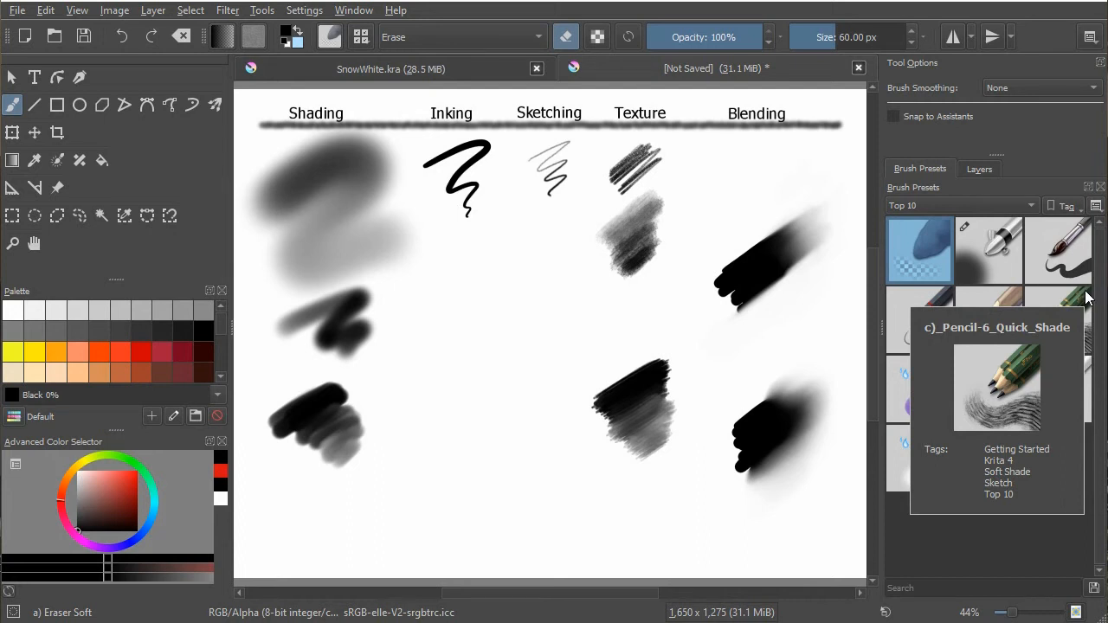
mouse_move(889, 376)
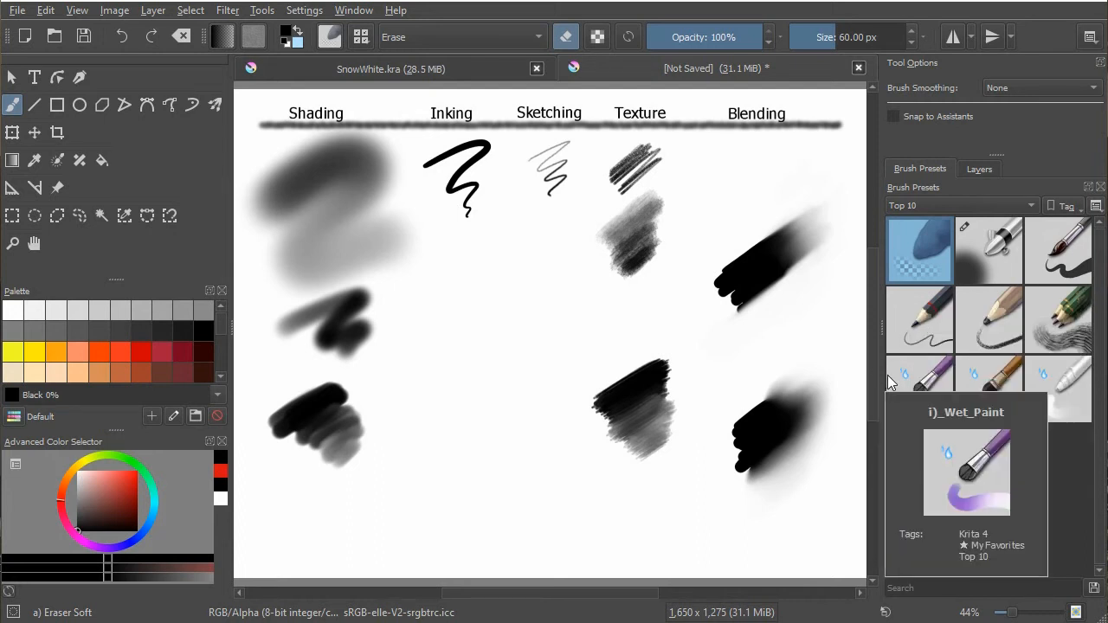
mouse_move(972, 361)
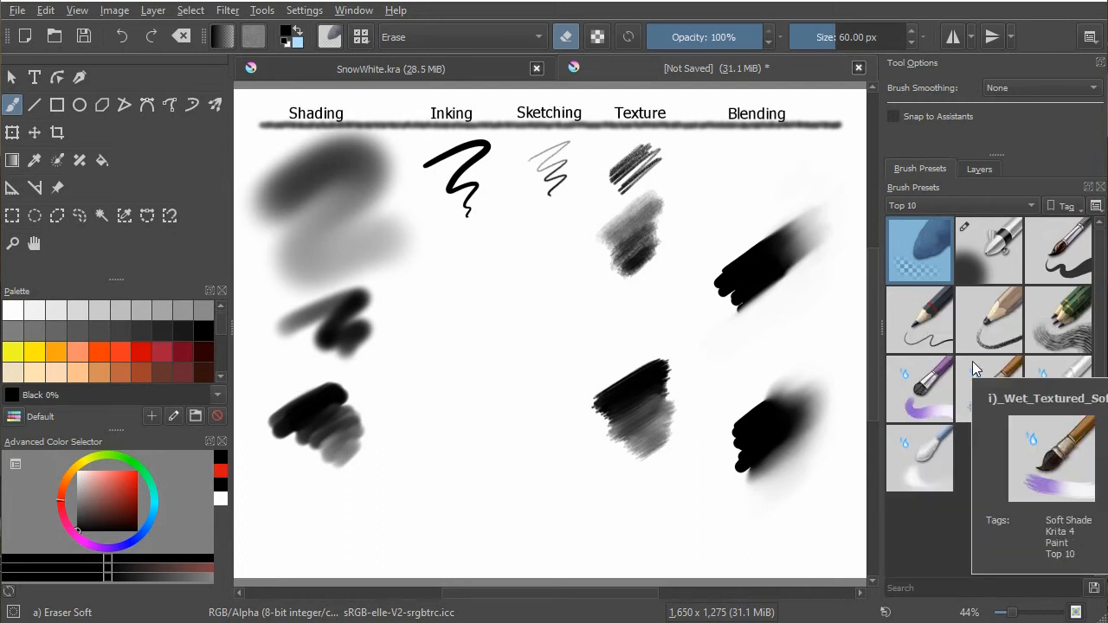
mouse_move(1092, 374)
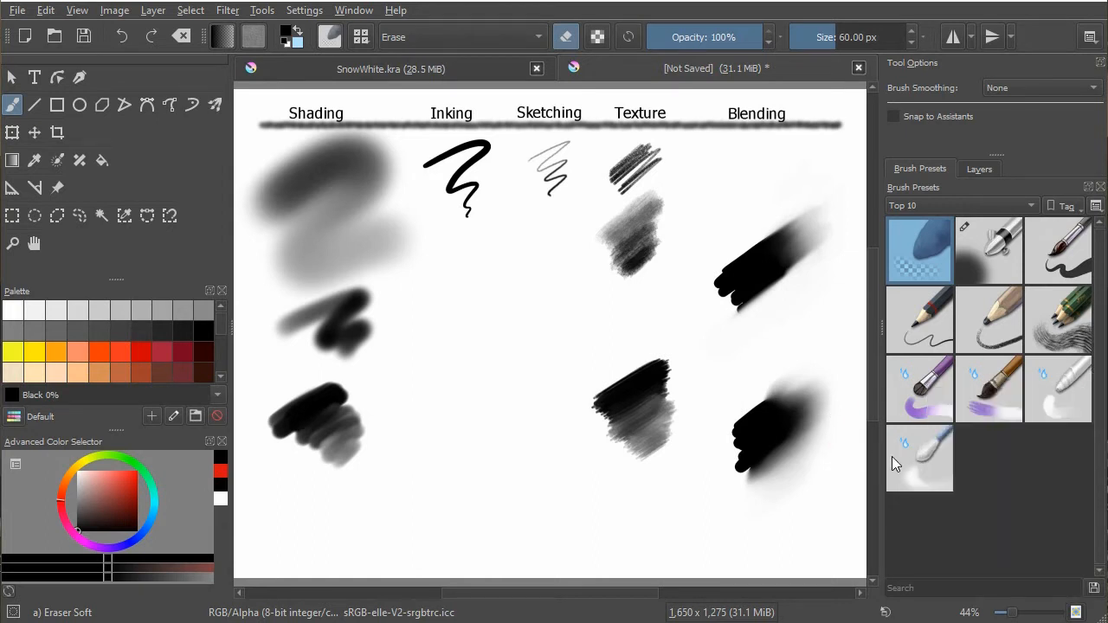
mouse_move(895, 466)
Paint a black zigzag test stroke with the Basic-5 Size brush in the empty area beneath the Inking sample.
click(925, 321)
click(985, 258)
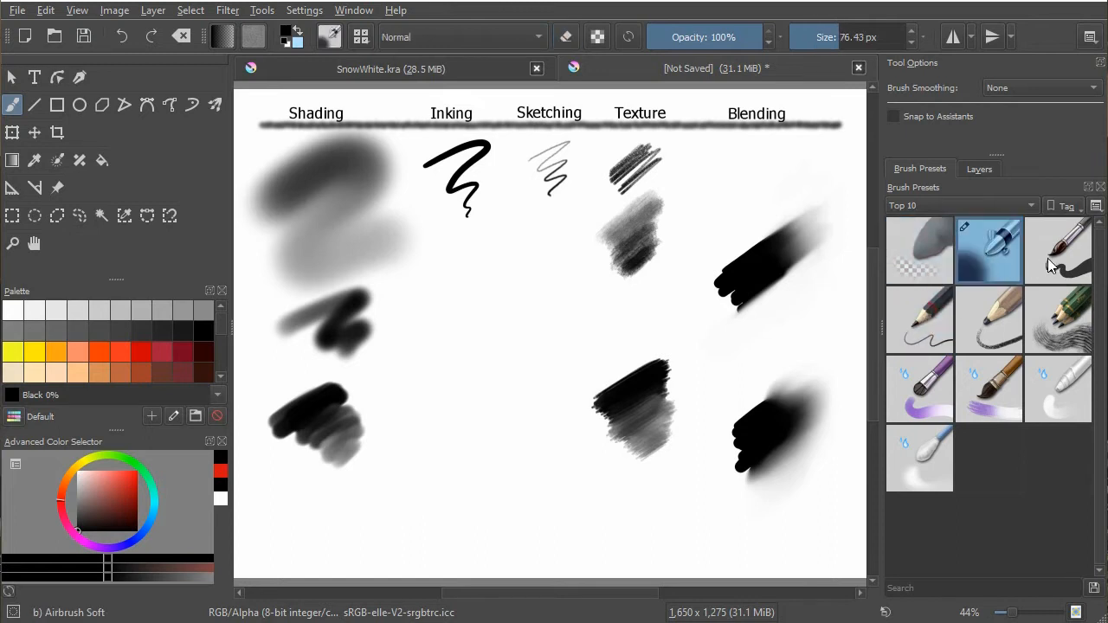
click(1051, 264)
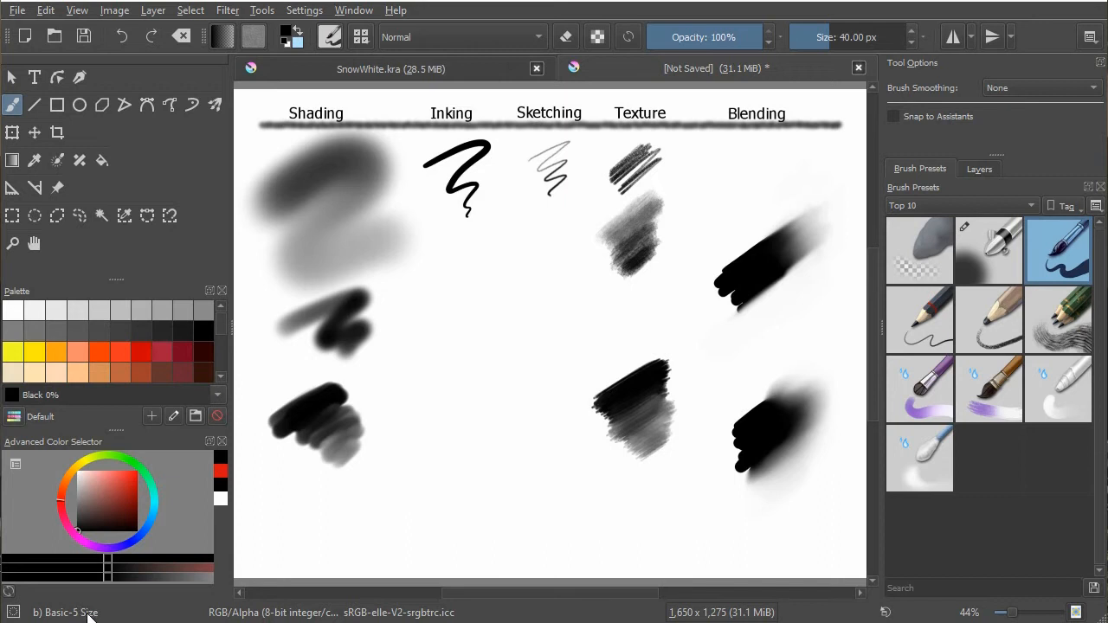
mouse_move(457, 363)
mouse_down()
mouse_move(499, 386)
mouse_move(503, 474)
mouse_move(520, 476)
mouse_up()
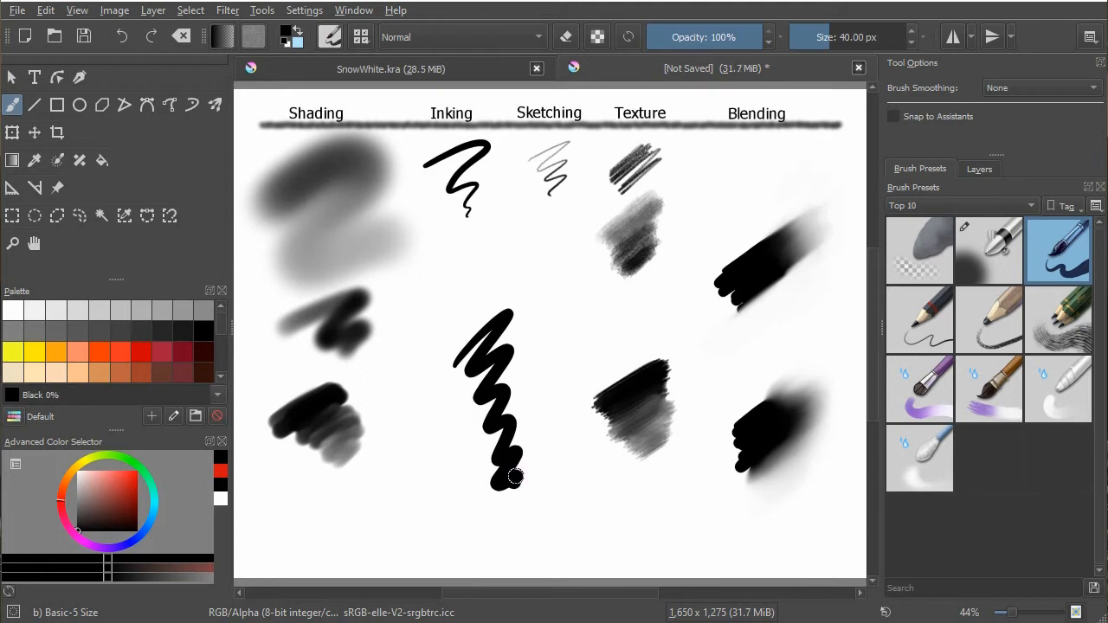
Try the brush's eraser mode on the zigzag stroke, and clear the test strokes from the layer.
key(e)
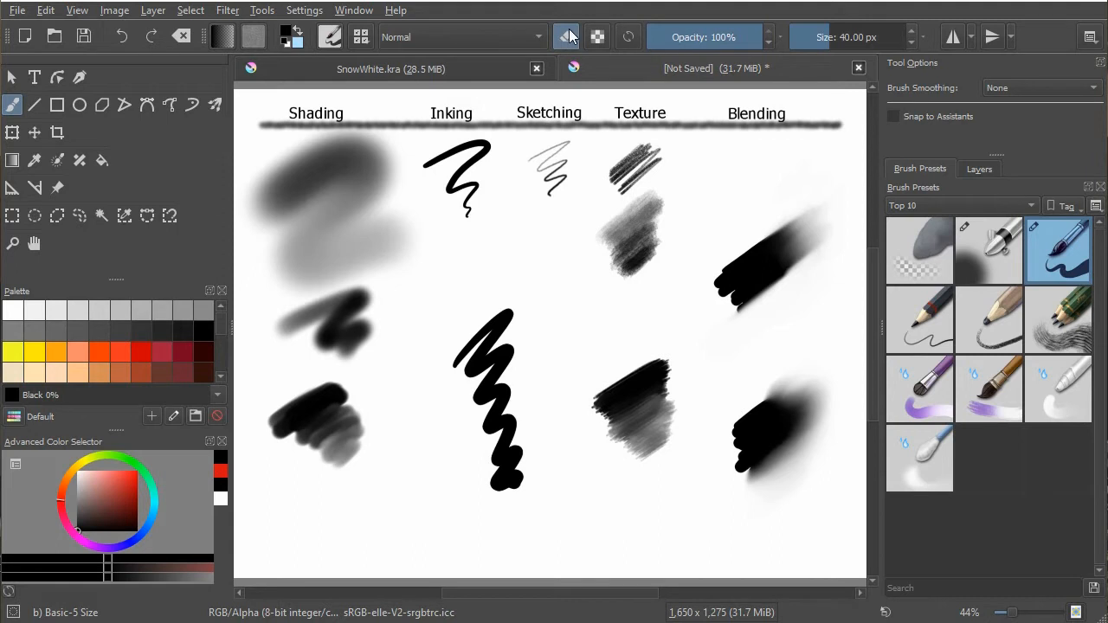
mouse_move(498, 297)
mouse_down()
mouse_move(511, 347)
mouse_move(509, 301)
mouse_move(510, 365)
mouse_move(516, 320)
mouse_move(510, 386)
mouse_move(501, 324)
mouse_move(504, 380)
mouse_move(514, 336)
mouse_move(529, 413)
mouse_up()
key(e)
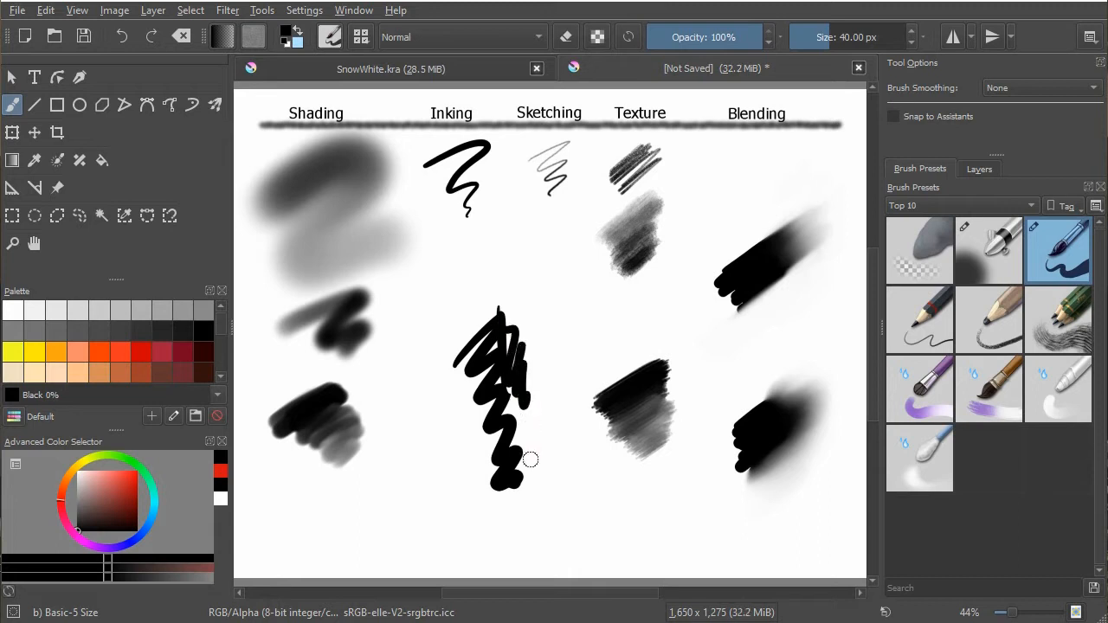
key(Delete)
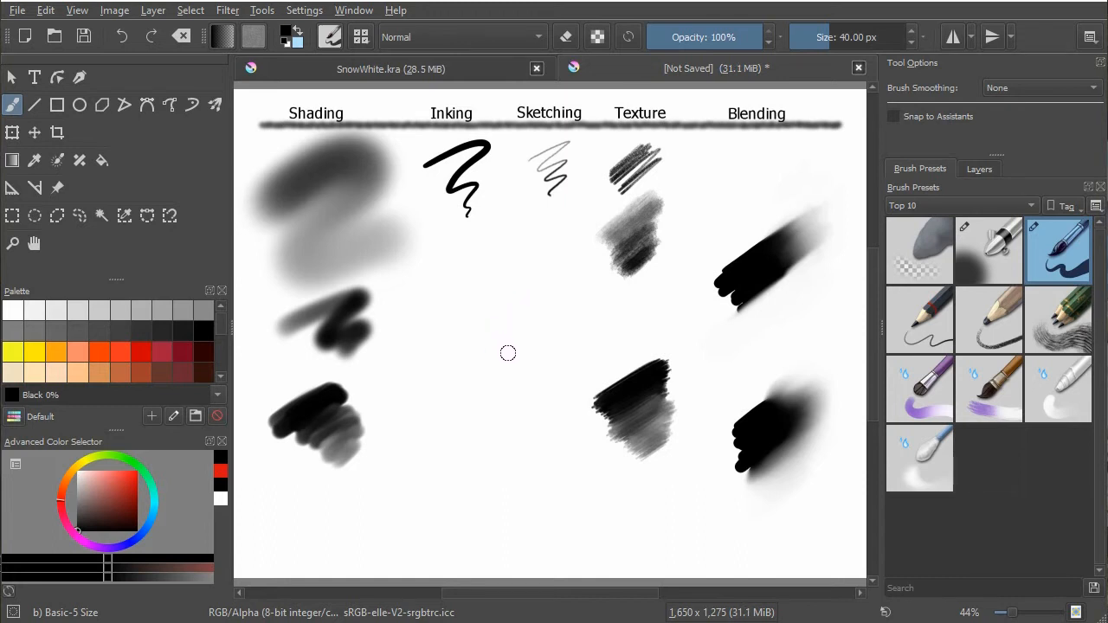
Paint black test strokes beneath the Inking sample while enlarging the Basic-5 Size brush to 204.44 px.
mouse_move(507, 354)
mouse_down()
mouse_move(492, 374)
mouse_move(511, 383)
mouse_up()
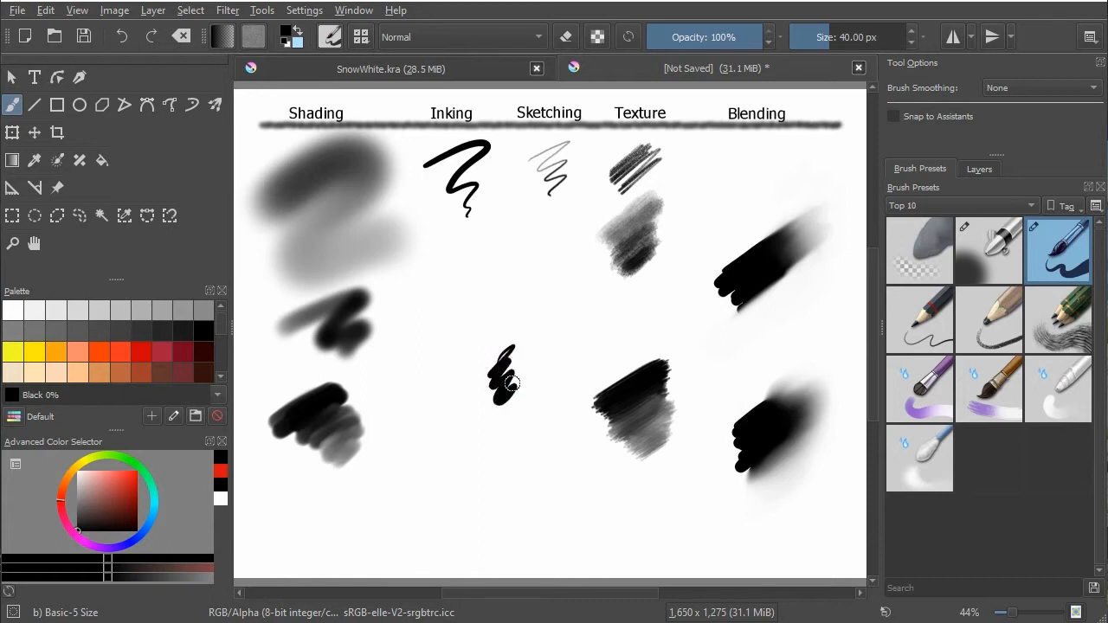
mouse_move(503, 343)
mouse_down()
mouse_move(502, 306)
mouse_move(485, 319)
mouse_move(503, 345)
mouse_move(491, 378)
mouse_move(516, 368)
mouse_up()
drag(844, 38, 857, 38)
key(bracketright)
key(bracketright)
key(bracketright)
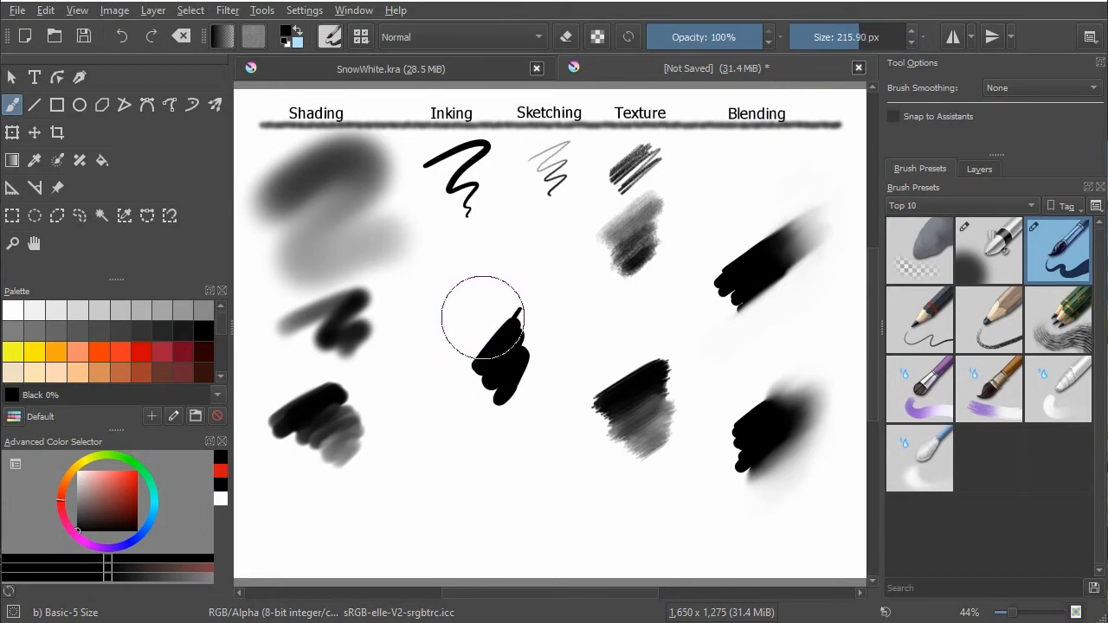
key(bracketleft)
mouse_move(491, 309)
mouse_down()
mouse_move(475, 299)
mouse_move(495, 317)
mouse_up()
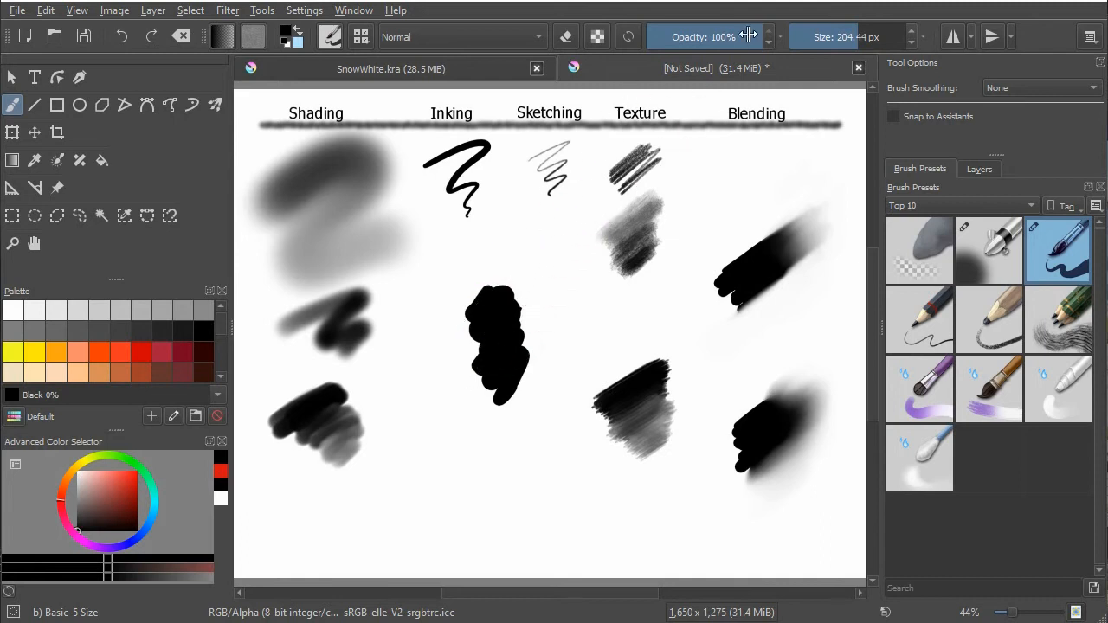
Lower the brush opacity to 61% and paint a gray stroke beside the black test strokes.
drag(740, 38, 717, 38)
mouse_move(535, 313)
mouse_down()
mouse_move(507, 440)
mouse_move(505, 390)
mouse_move(522, 390)
mouse_move(502, 371)
mouse_move(511, 396)
mouse_move(502, 361)
mouse_up()
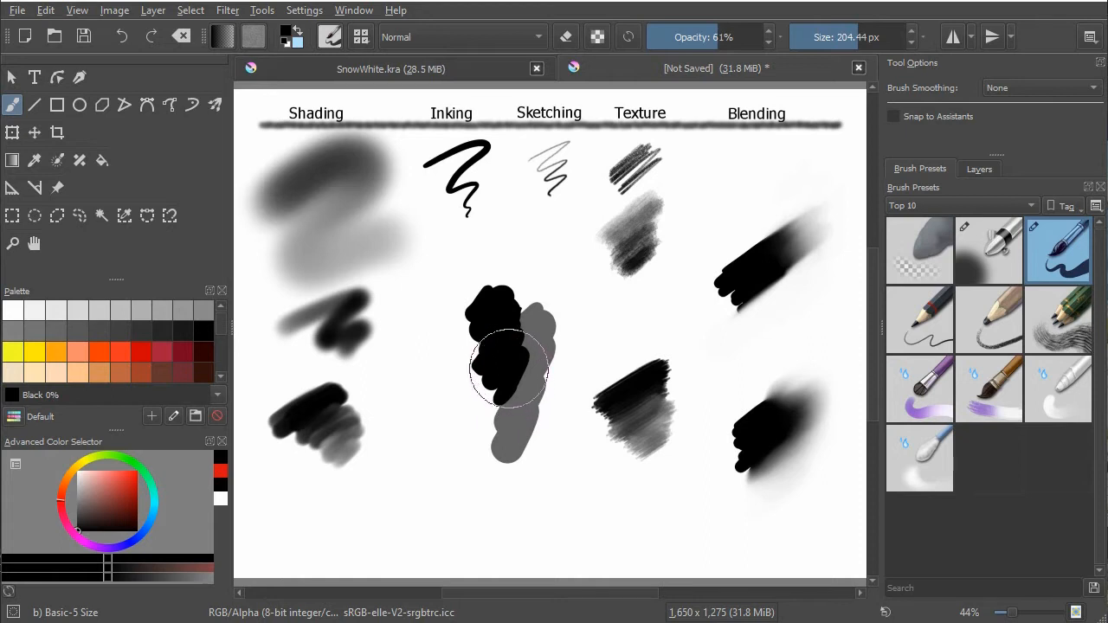
Reload the preset's original settings with a thin zigzag as a check, and clear all test strokes.
click(630, 38)
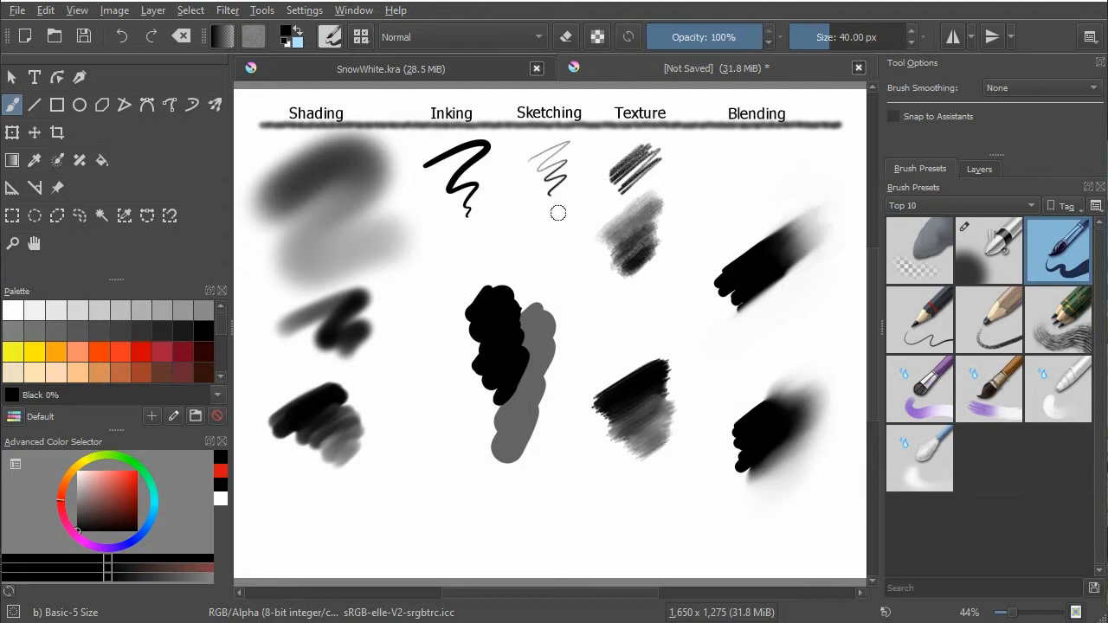
drag(545, 255, 558, 315)
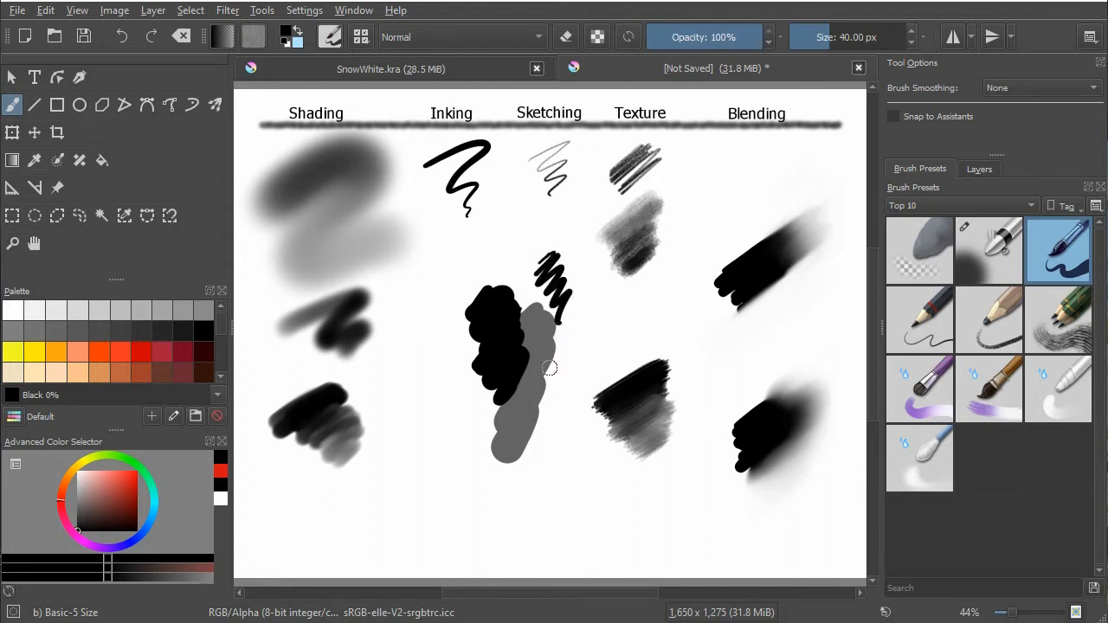
key(Delete)
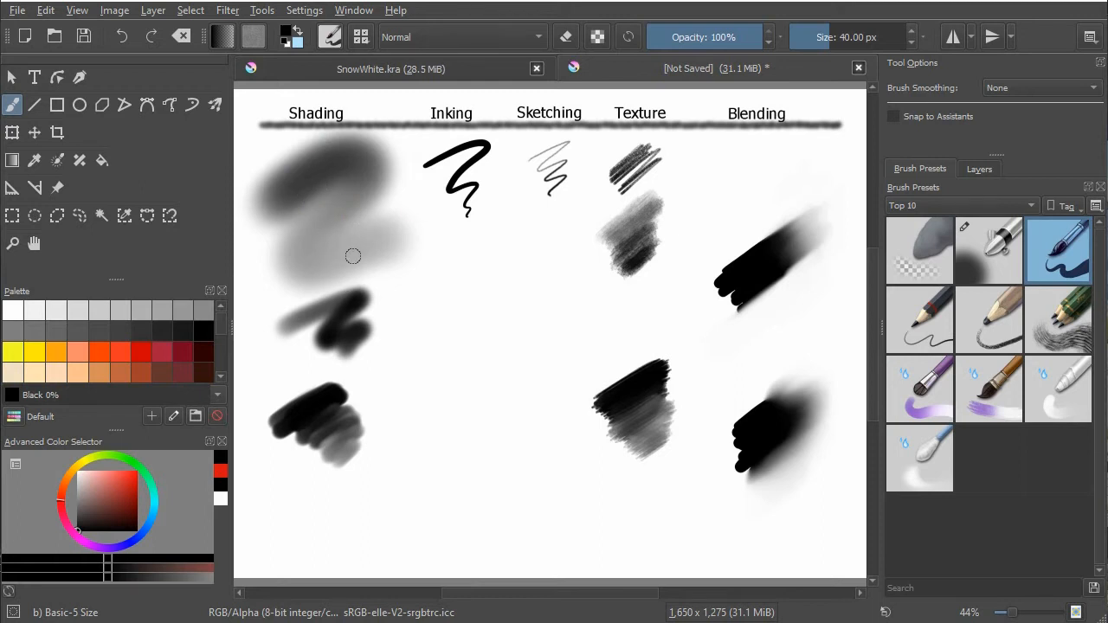
Paint broad soft shading across the canvas using the Airbrush Soft preset at 600 px.
click(990, 253)
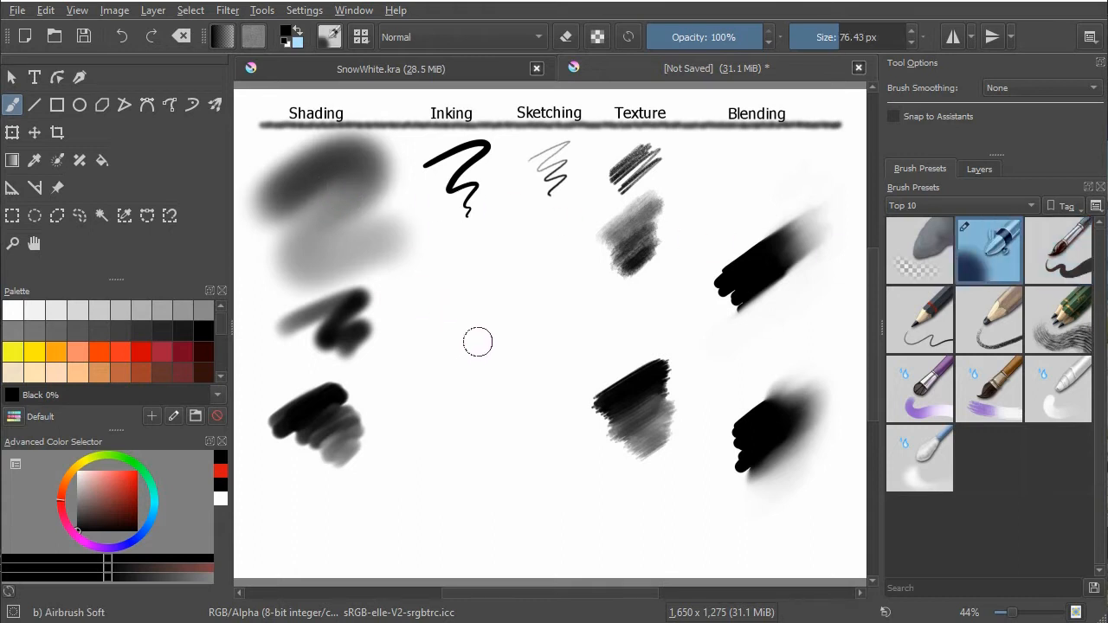
click(853, 37)
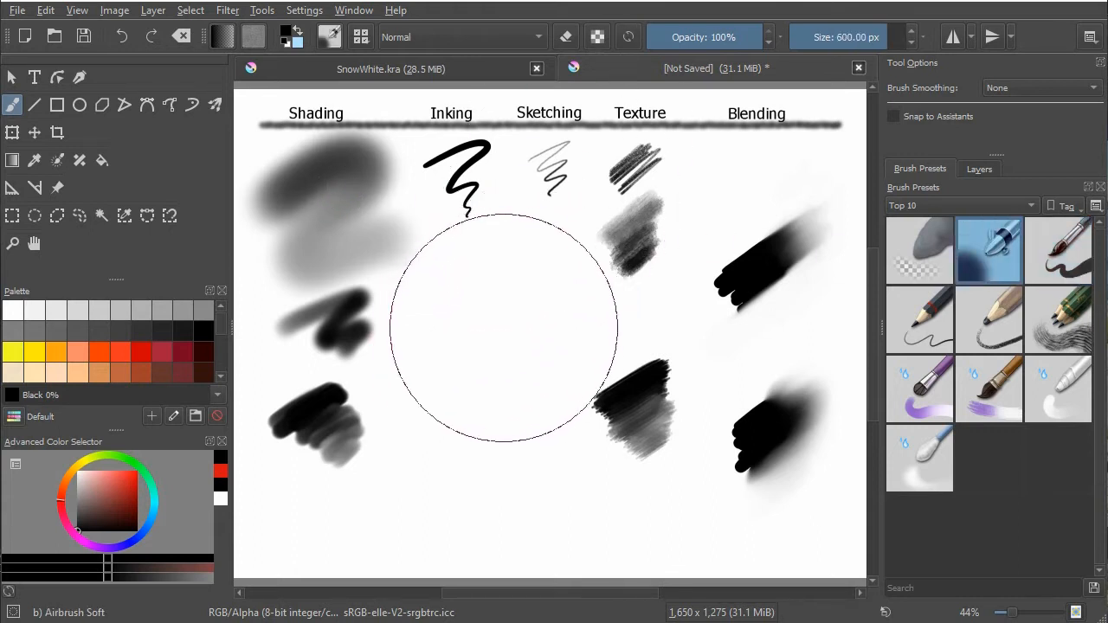
click(547, 302)
mouse_move(546, 302)
mouse_down()
mouse_move(545, 328)
mouse_move(511, 392)
mouse_move(497, 468)
mouse_move(525, 484)
mouse_move(563, 486)
mouse_move(743, 347)
mouse_move(713, 399)
mouse_move(803, 292)
mouse_move(752, 424)
mouse_move(820, 332)
mouse_move(802, 450)
mouse_move(768, 502)
mouse_move(841, 351)
mouse_move(608, 411)
mouse_up()
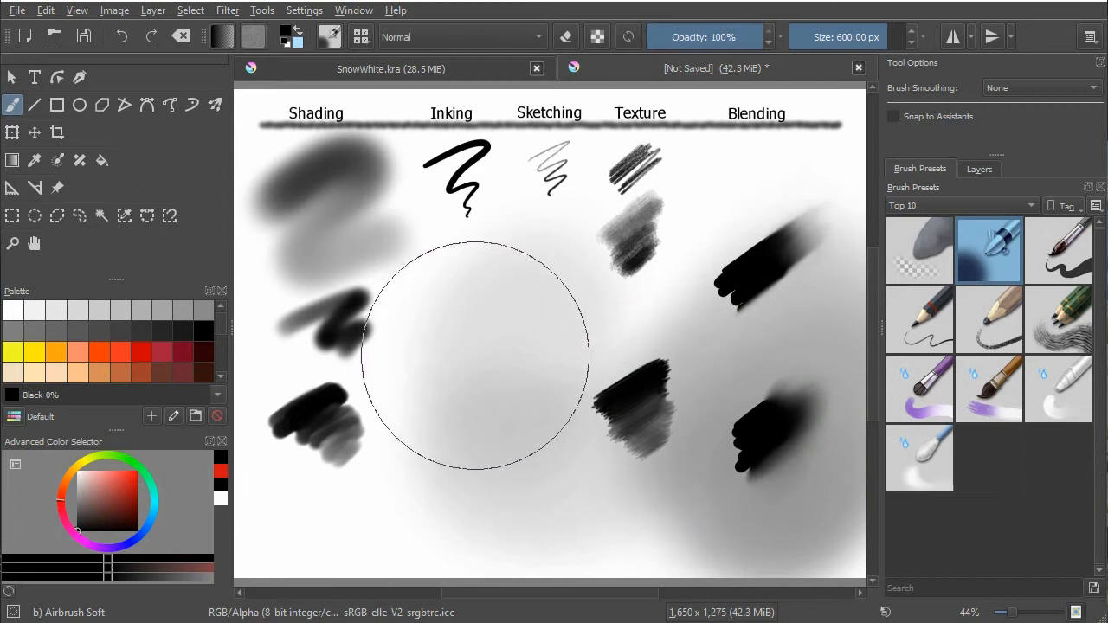
drag(475, 355, 381, 355)
Paint smaller airbrush strokes in the middle of the canvas, reducing the size to 74.64 px, and clear the layer.
mouse_move(470, 312)
mouse_down()
mouse_move(501, 316)
mouse_move(438, 402)
mouse_up()
mouse_move(501, 374)
mouse_down()
mouse_move(510, 395)
mouse_move(460, 435)
mouse_move(523, 403)
mouse_move(496, 468)
mouse_move(518, 451)
mouse_move(528, 460)
mouse_up()
mouse_move(500, 343)
mouse_down()
mouse_move(542, 339)
mouse_move(525, 378)
mouse_move(555, 361)
mouse_move(532, 399)
mouse_move(556, 378)
mouse_move(542, 416)
mouse_move(557, 394)
mouse_move(542, 421)
mouse_move(552, 398)
mouse_move(544, 452)
mouse_move(548, 396)
mouse_move(524, 431)
mouse_move(537, 370)
mouse_move(498, 438)
mouse_up()
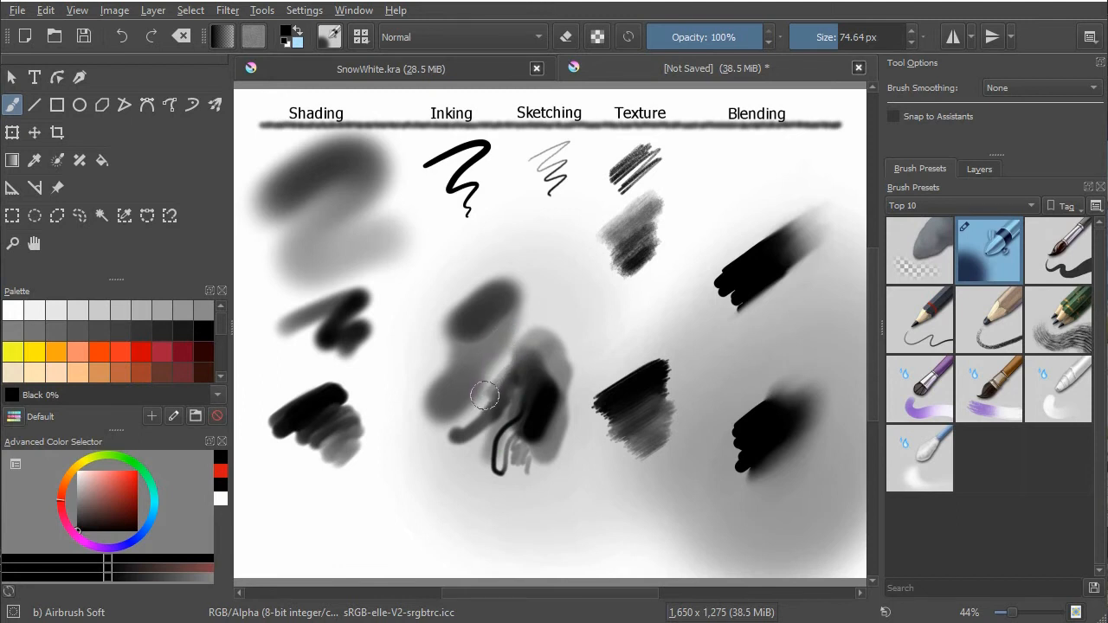
key(Delete)
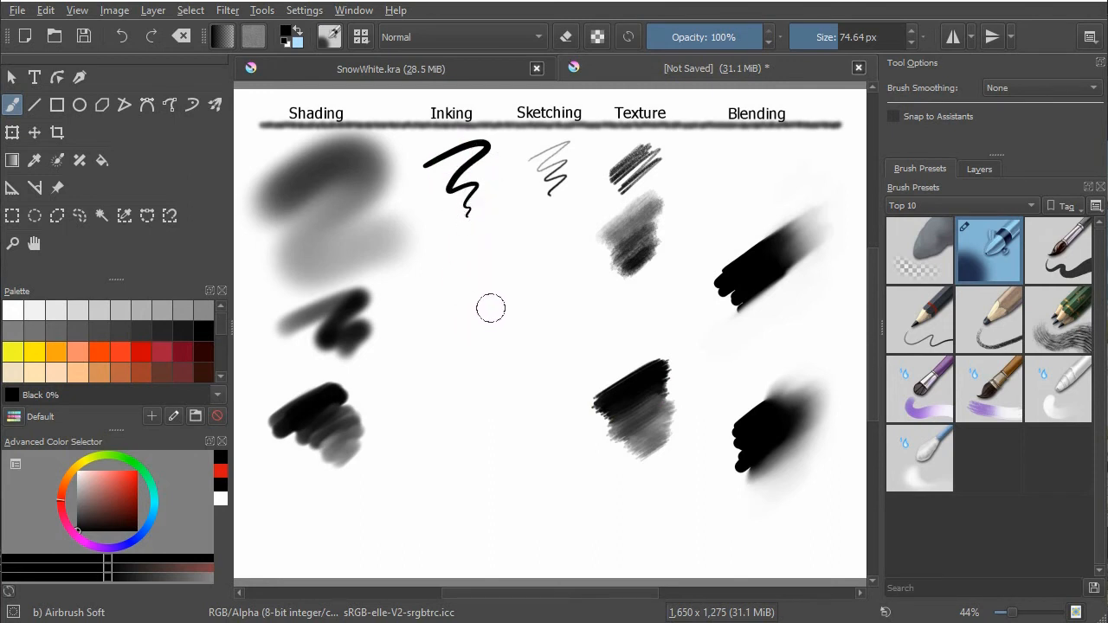
Paint inking lines of varying thickness with the Basic-5 Size brush, and undo the test lines.
click(1033, 249)
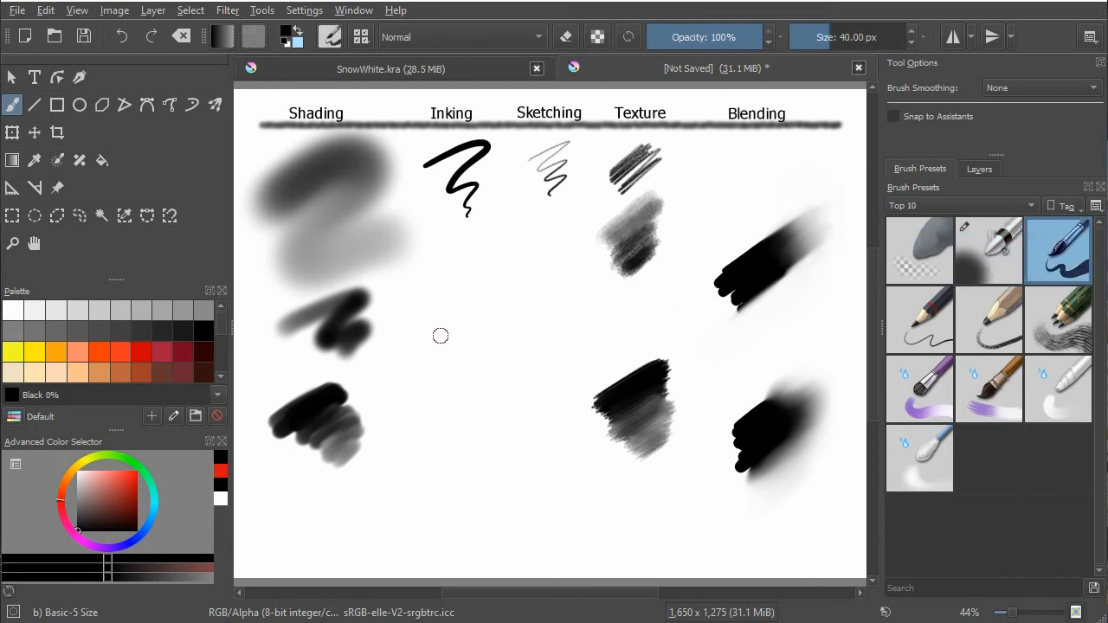
mouse_move(487, 305)
mouse_down()
mouse_move(489, 419)
mouse_move(512, 475)
mouse_move(534, 464)
mouse_move(518, 290)
mouse_move(418, 415)
mouse_move(472, 452)
mouse_up()
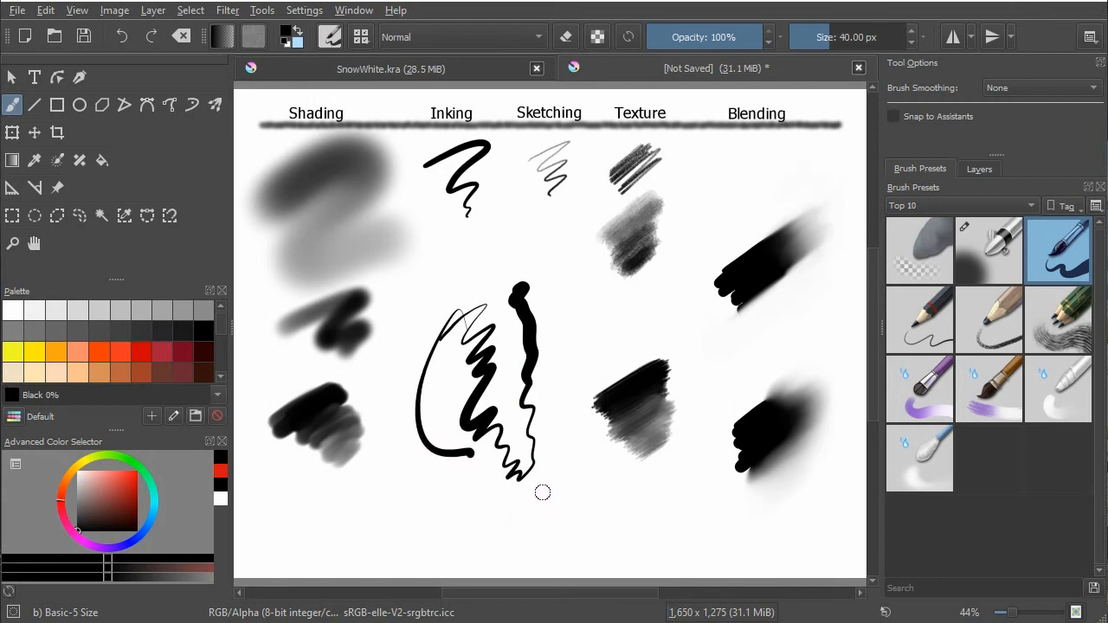
drag(556, 151, 531, 181)
key(ctrl+z)
key(ctrl+z)
Sketch loose circles and dark scribbles with the Pencil-2 preset in the middle of the canvas, and clear the sketch.
click(947, 331)
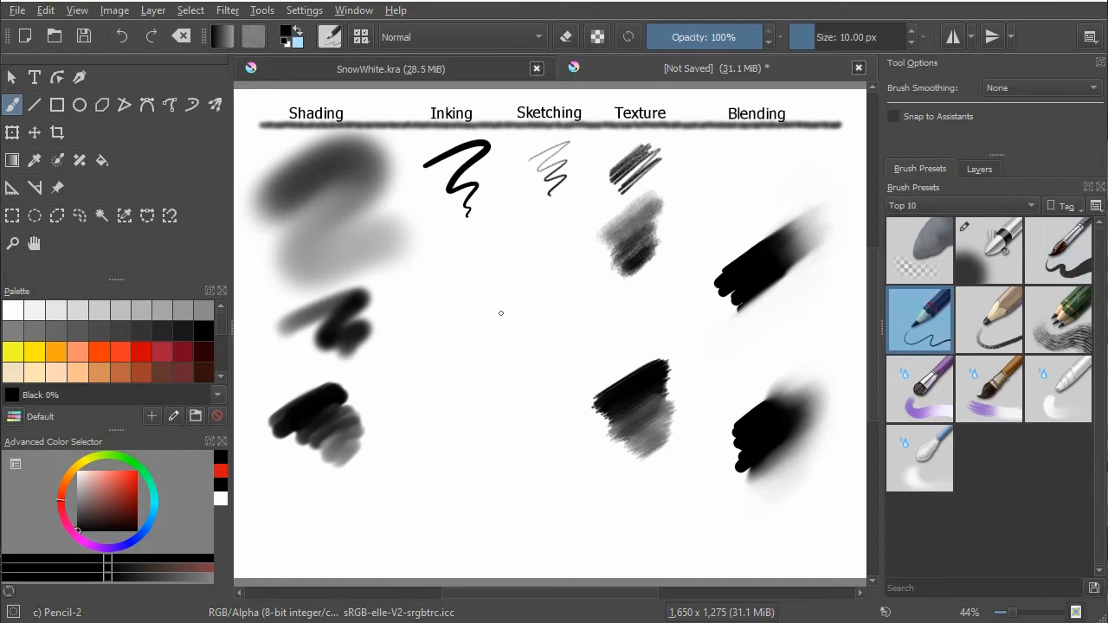
mouse_move(470, 330)
mouse_down()
mouse_move(472, 421)
mouse_move(450, 316)
mouse_move(502, 292)
mouse_move(440, 327)
mouse_move(472, 370)
mouse_up()
mouse_move(494, 410)
mouse_down()
mouse_move(518, 492)
mouse_move(463, 333)
mouse_move(519, 407)
mouse_move(523, 389)
mouse_move(546, 388)
mouse_move(515, 440)
mouse_up()
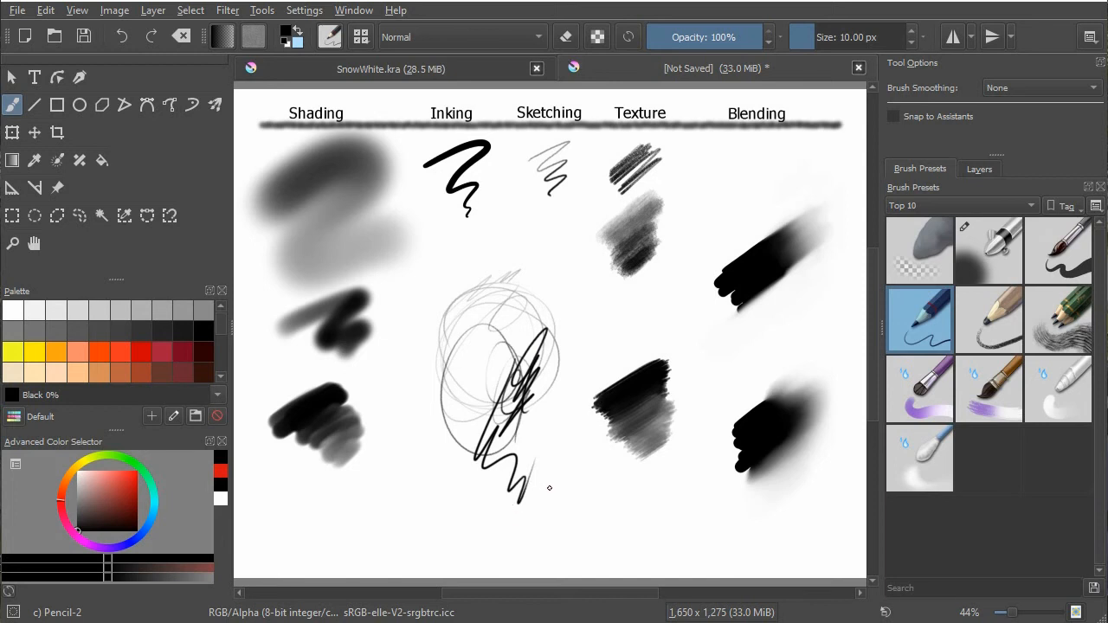
key(Delete)
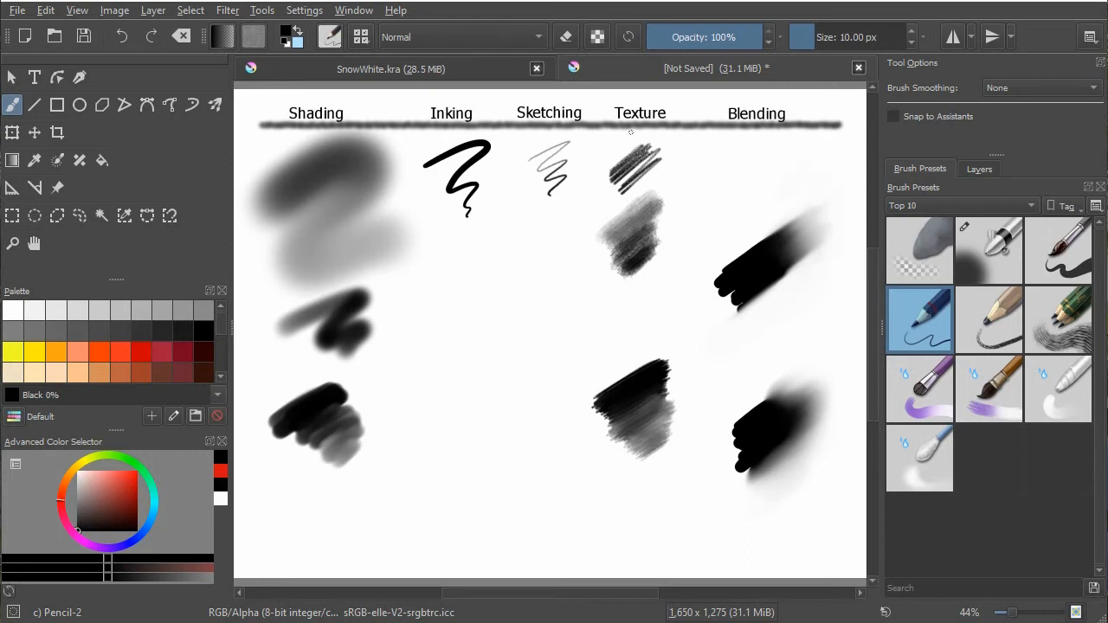
Shade test strokes at different brush sizes with the Pencil-3 Large 4B preset in the middle of the canvas, and clear them.
click(995, 321)
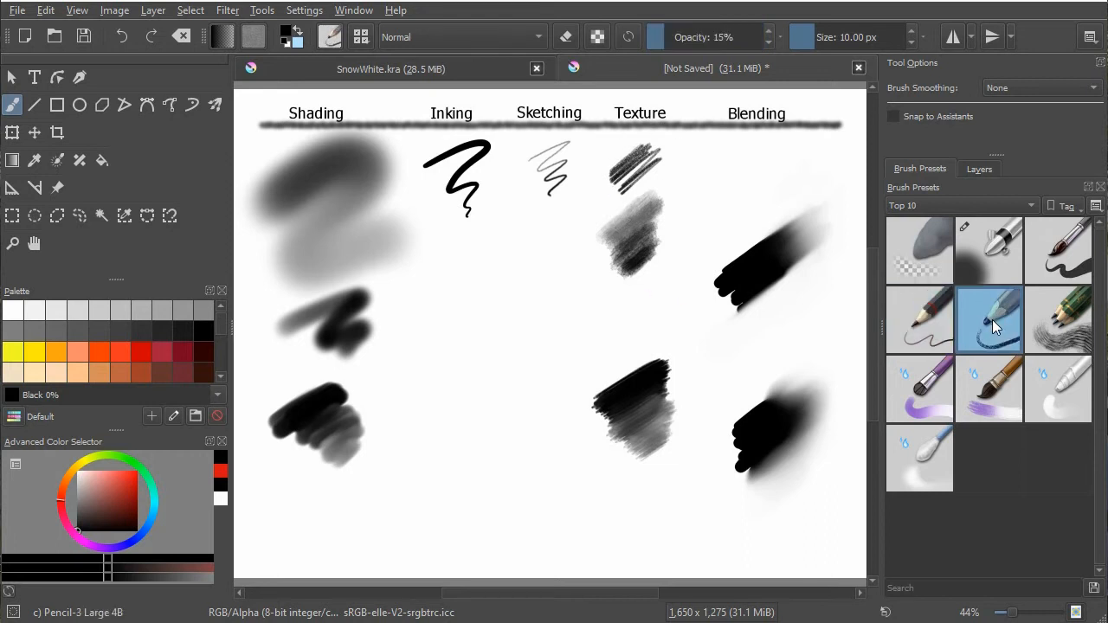
mouse_move(456, 330)
mouse_down()
mouse_move(495, 297)
mouse_move(452, 349)
mouse_move(511, 291)
mouse_move(472, 351)
mouse_move(515, 305)
mouse_move(474, 354)
mouse_move(509, 298)
mouse_move(483, 336)
mouse_up()
mouse_move(506, 379)
shift+mouse_down()
mouse_move(530, 380)
mouse_move(517, 391)
mouse_move(510, 457)
mouse_move(534, 457)
shift+mouse_up()
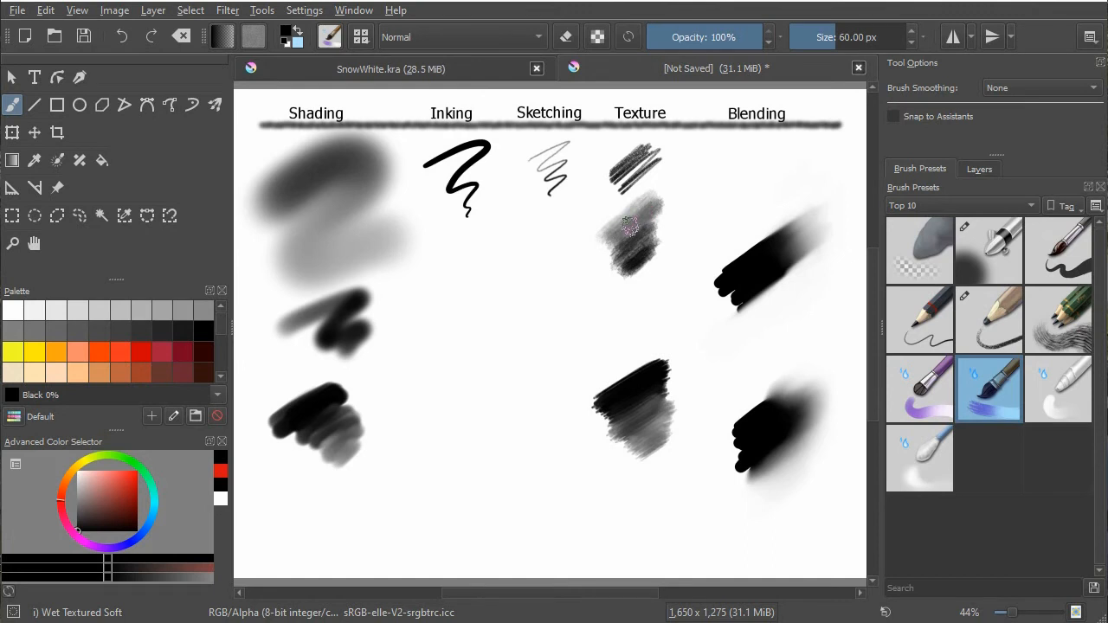
Shade a textured patch with the Pencil-6 Quick Shade preset in the middle of the canvas, and undo it.
click(1055, 323)
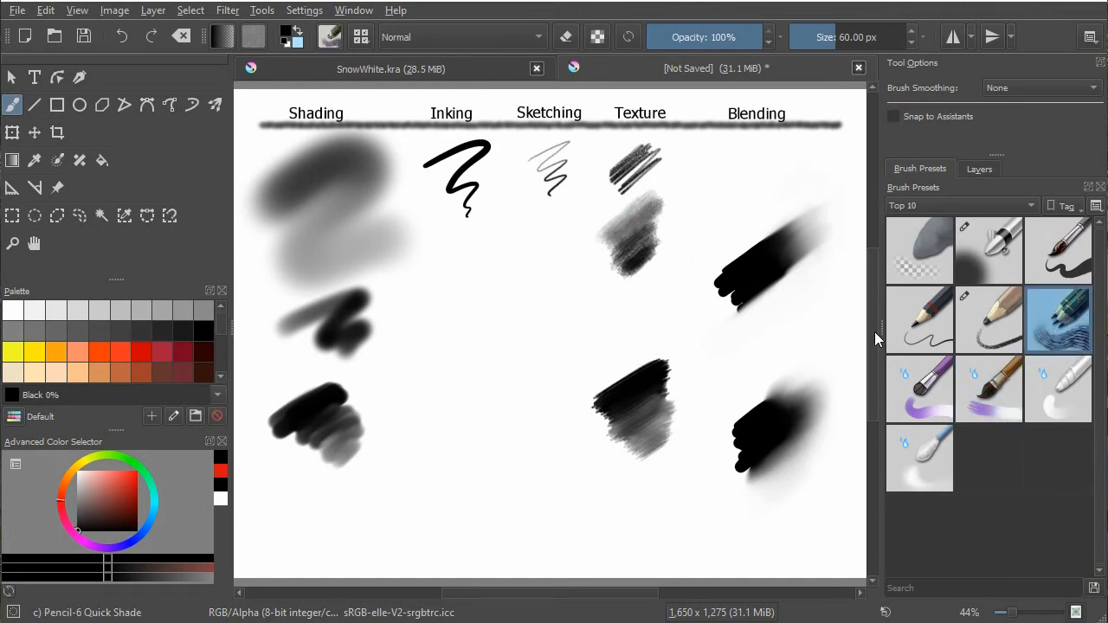
mouse_move(474, 326)
mouse_down()
mouse_move(522, 302)
mouse_move(481, 353)
mouse_move(523, 327)
mouse_move(490, 357)
mouse_move(533, 337)
mouse_move(496, 376)
mouse_move(533, 355)
mouse_move(485, 401)
mouse_move(465, 388)
mouse_move(485, 342)
mouse_move(447, 363)
mouse_move(446, 392)
mouse_up()
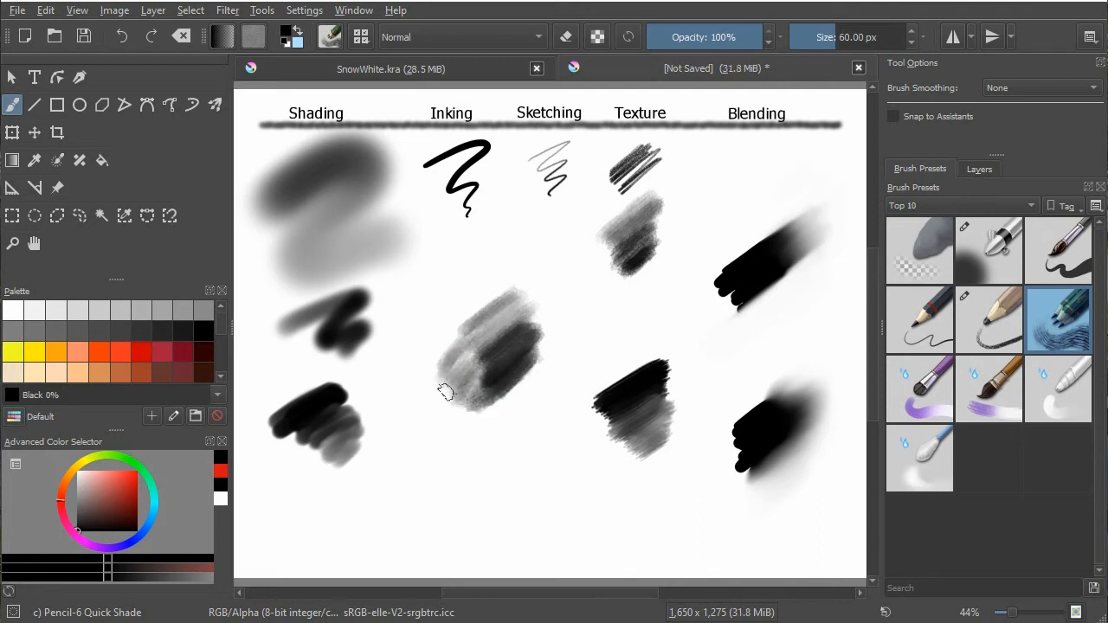
key(ctrl+z)
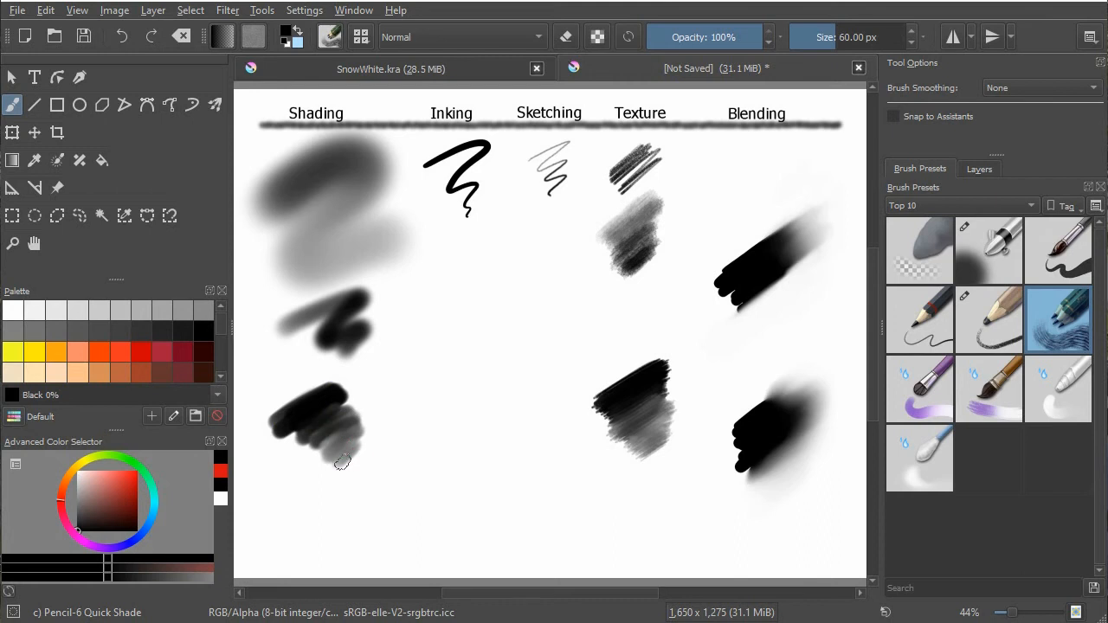
Paint light and dark strokes with the Wet Paint preset in the middle of the canvas, and undo them.
click(920, 381)
mouse_move(462, 344)
mouse_down()
mouse_move(436, 356)
mouse_move(492, 330)
mouse_move(442, 374)
mouse_move(488, 365)
mouse_move(458, 430)
mouse_move(520, 365)
mouse_move(531, 336)
mouse_move(513, 350)
mouse_move(521, 319)
mouse_move(502, 389)
mouse_move(507, 340)
mouse_move(477, 366)
mouse_move(505, 379)
mouse_up()
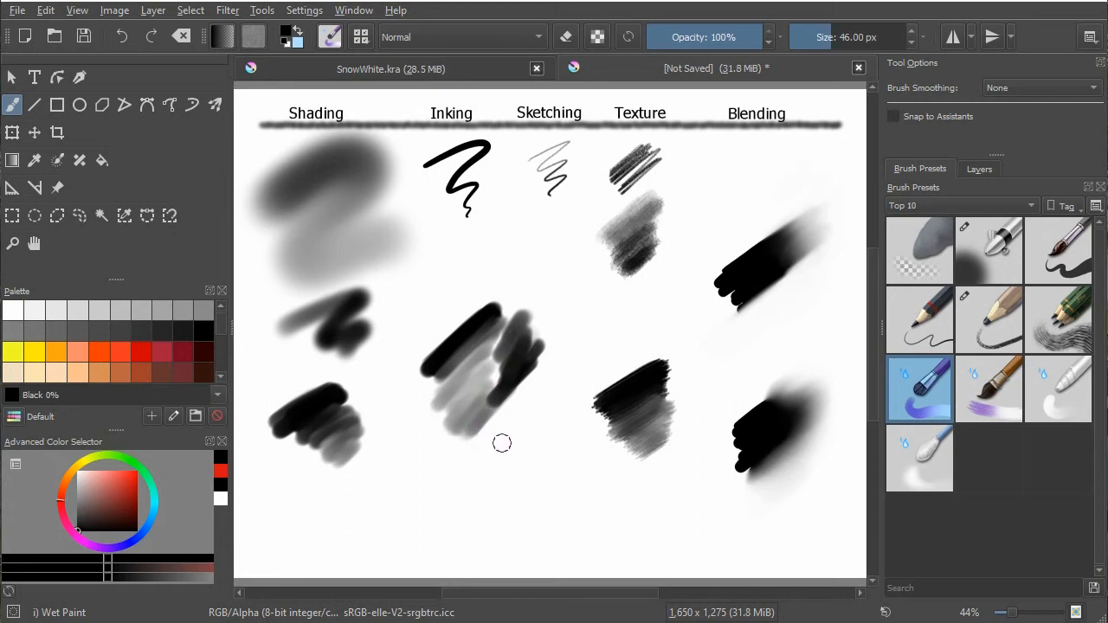
key(ctrl+z)
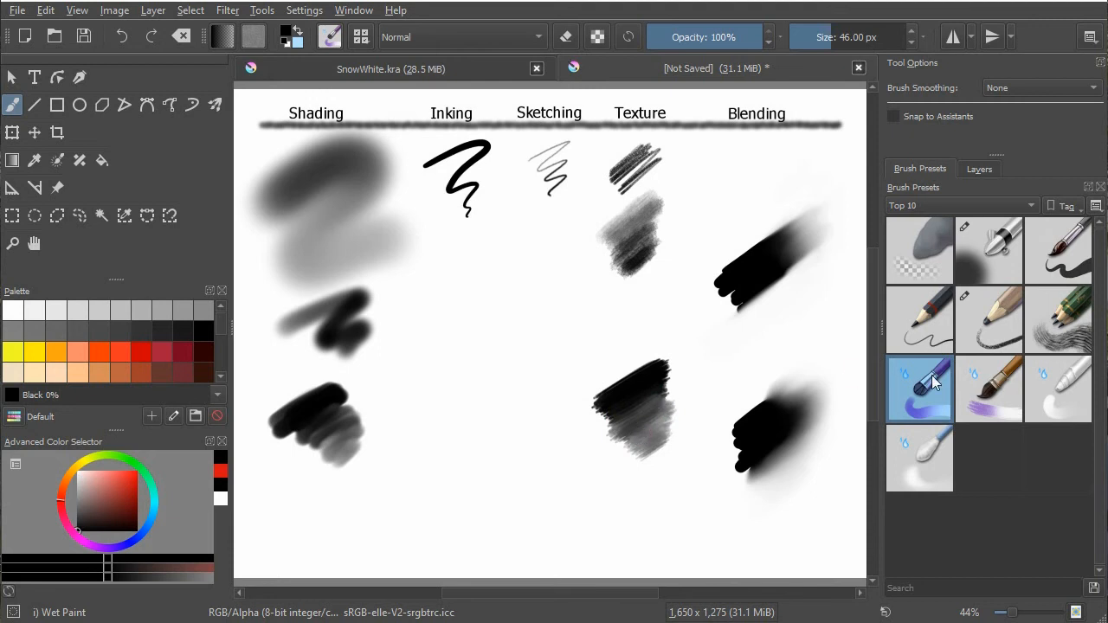
Paint a black-to-grey textured patch with the Wet Textured Soft preset, and smudge its lighter edge with Blender Basic.
click(994, 395)
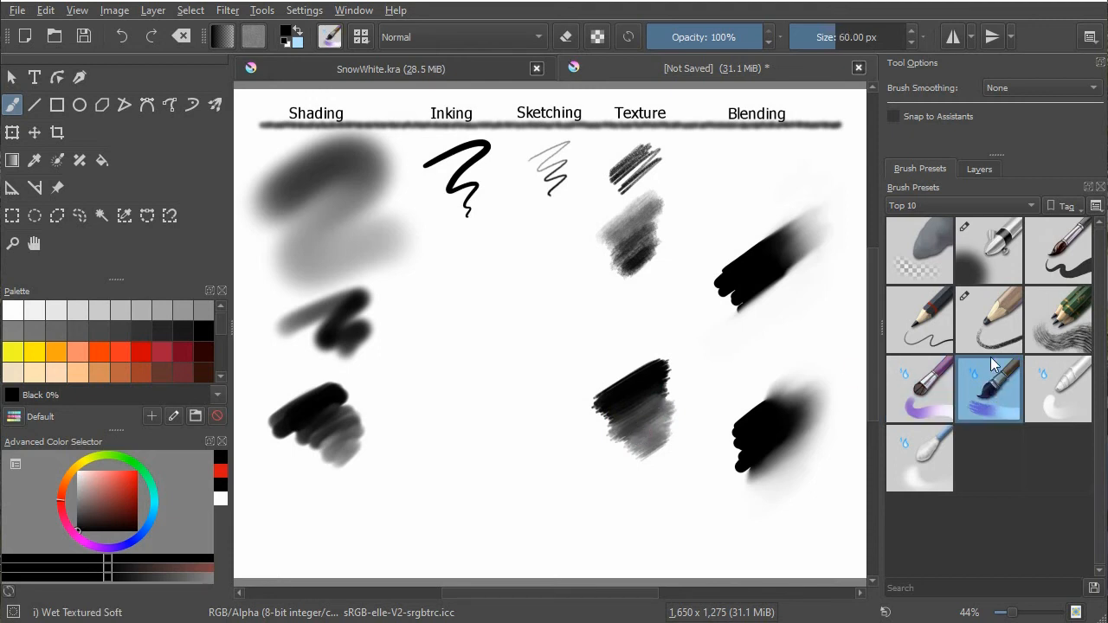
mouse_move(481, 348)
mouse_down()
mouse_move(424, 381)
mouse_move(474, 350)
mouse_move(465, 362)
mouse_move(502, 358)
mouse_move(470, 389)
mouse_move(527, 349)
mouse_move(542, 305)
mouse_move(489, 347)
mouse_move(517, 306)
mouse_move(475, 337)
mouse_up()
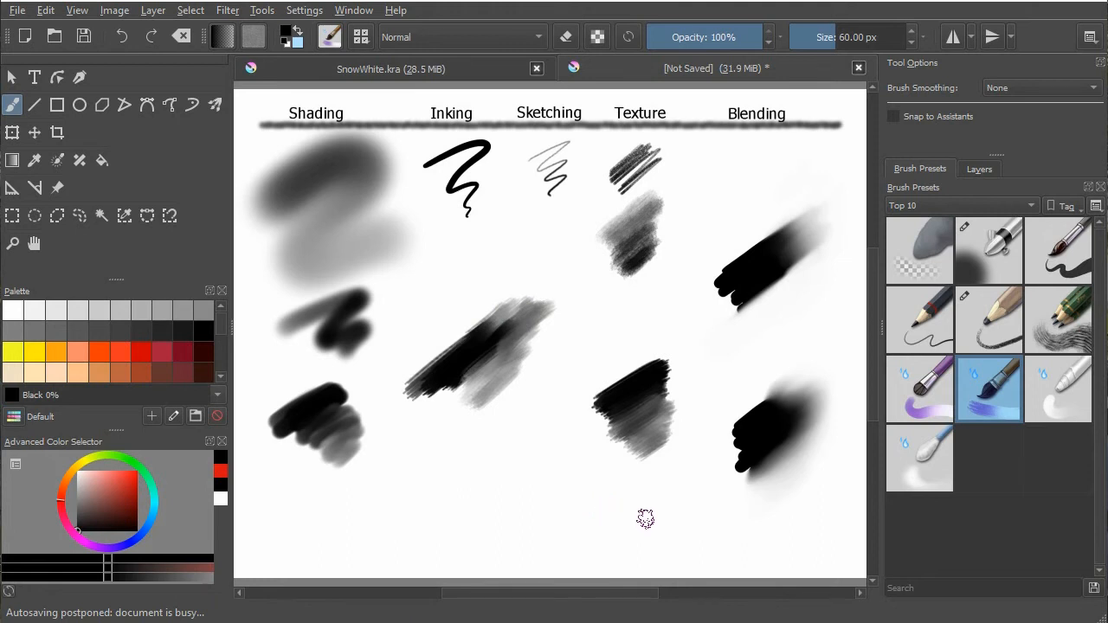
click(1057, 387)
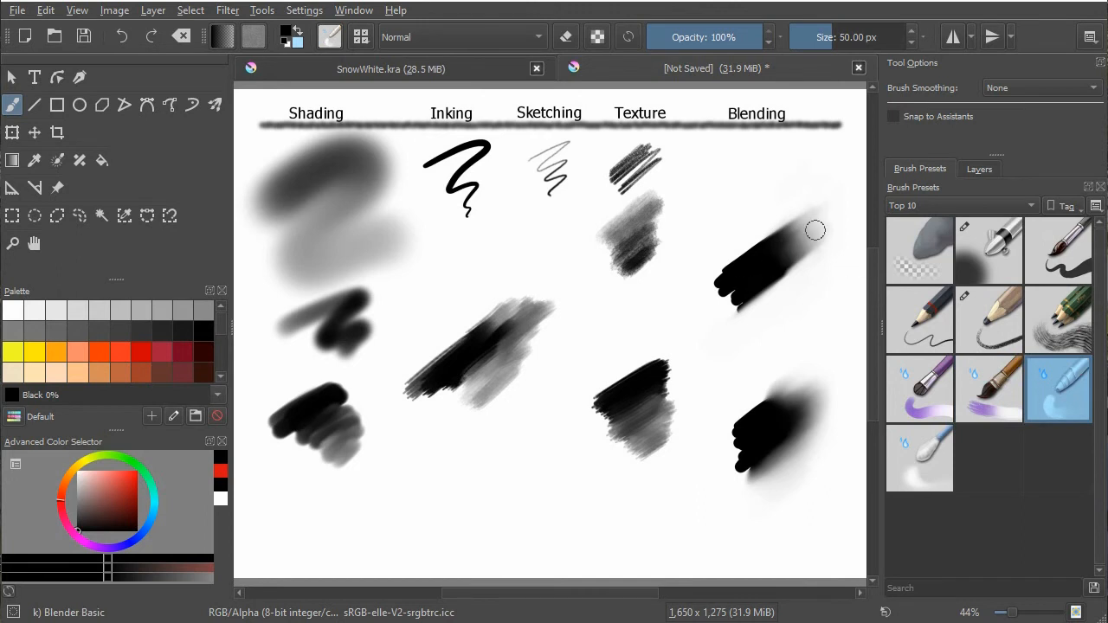
mouse_move(505, 395)
mouse_down()
mouse_move(476, 416)
mouse_move(521, 375)
mouse_move(481, 421)
mouse_move(549, 333)
mouse_move(535, 344)
mouse_move(547, 309)
mouse_move(532, 348)
mouse_move(554, 294)
mouse_move(540, 355)
mouse_move(500, 401)
mouse_move(526, 360)
mouse_move(485, 416)
mouse_up()
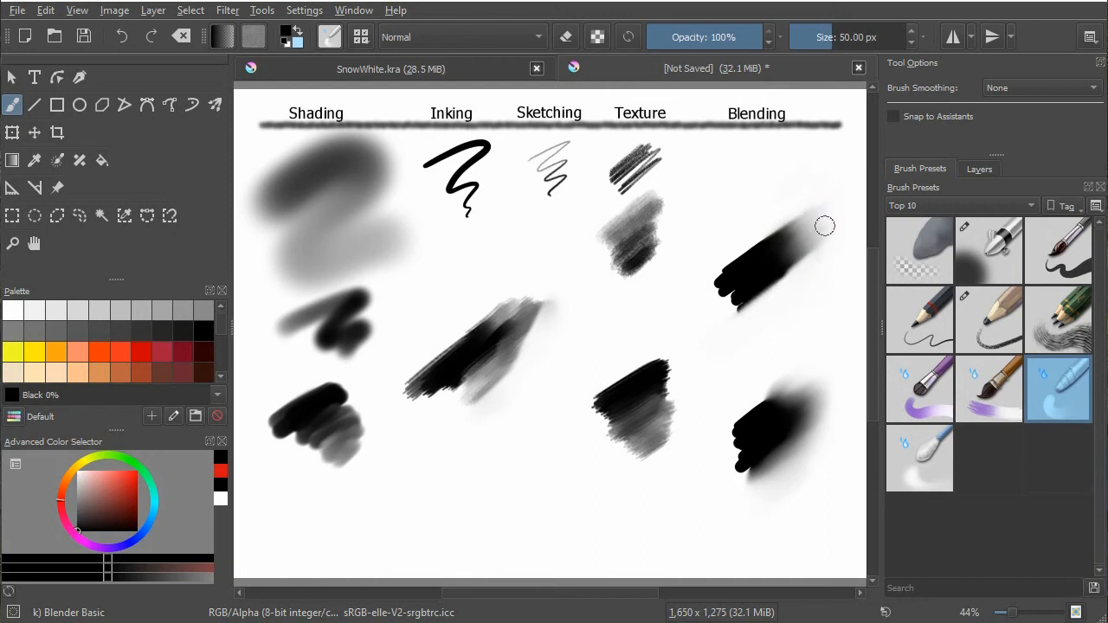
Blur the grey part of the textured patch with the Blender Blur preset, enlarging the brush to 183.34 px.
click(931, 452)
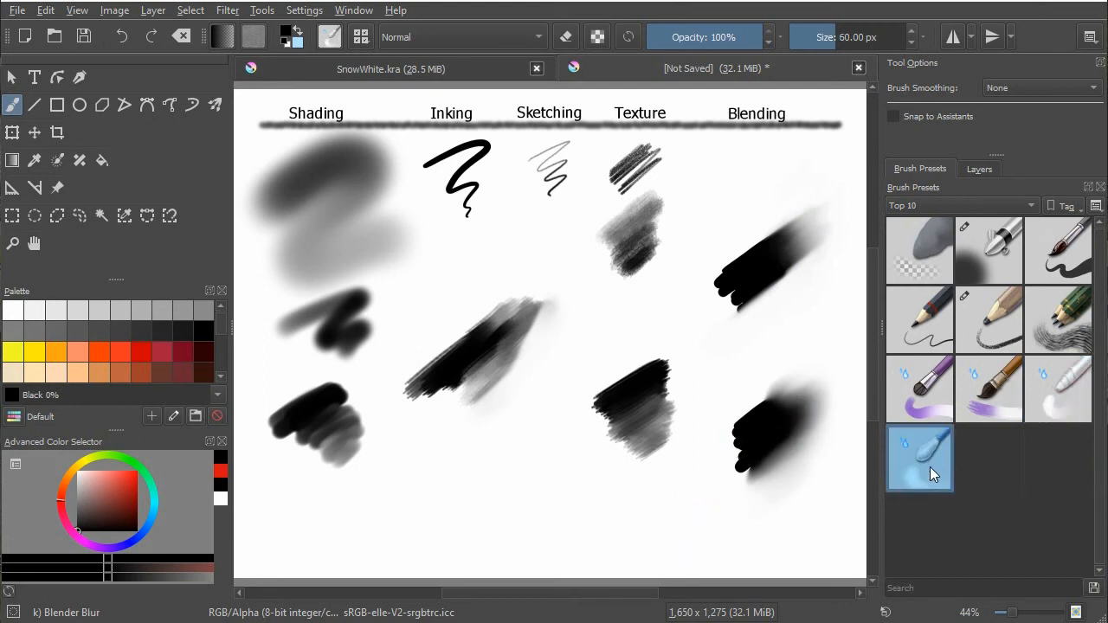
mouse_move(519, 353)
mouse_down()
mouse_move(473, 401)
mouse_move(534, 307)
mouse_move(523, 300)
mouse_move(476, 325)
mouse_move(531, 330)
mouse_up()
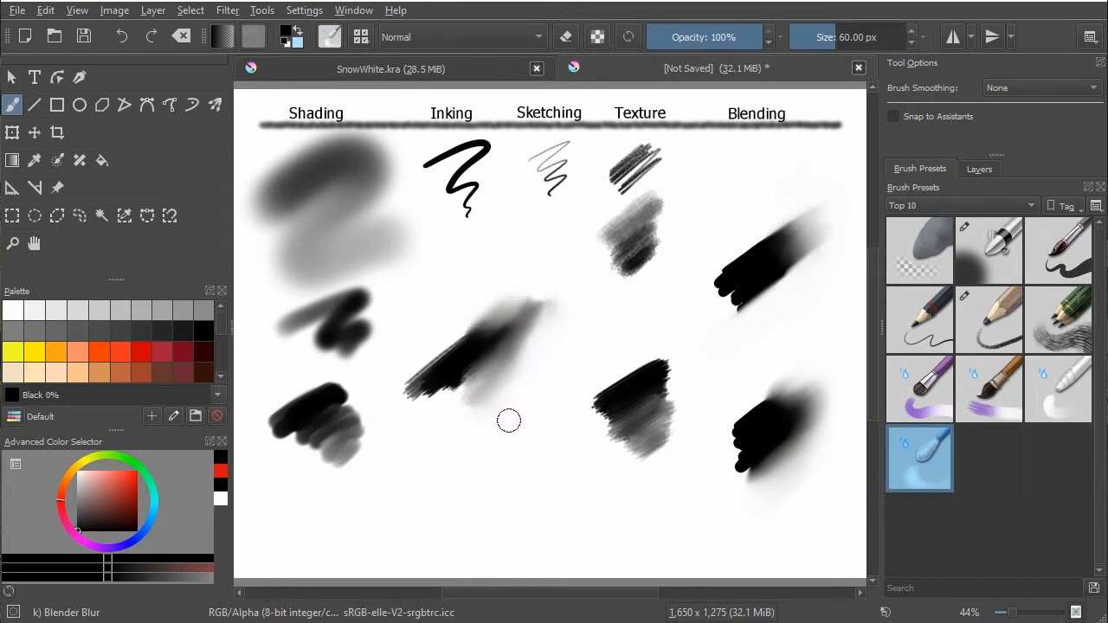
mouse_move(525, 460)
mouse_down()
mouse_move(524, 344)
mouse_move(501, 339)
mouse_move(494, 317)
mouse_move(507, 359)
mouse_move(474, 425)
mouse_move(498, 360)
mouse_move(477, 329)
mouse_up()
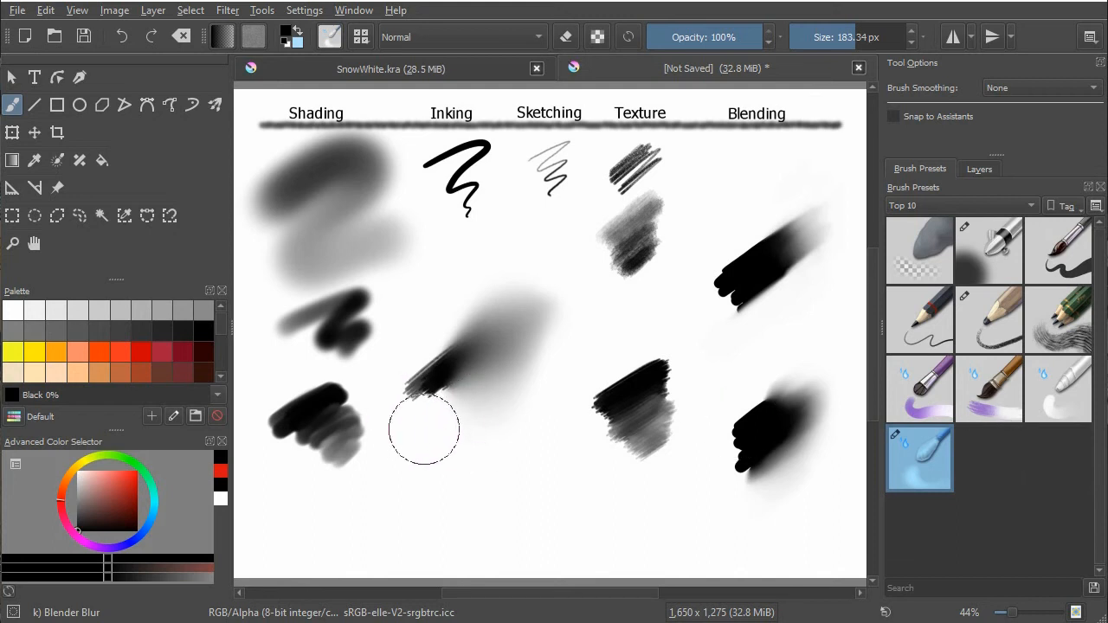
Paint overlapping Airbrush Soft strokes at 74.64 px below the blended patch, blur them with Blender Blur, and clear the layer.
click(989, 250)
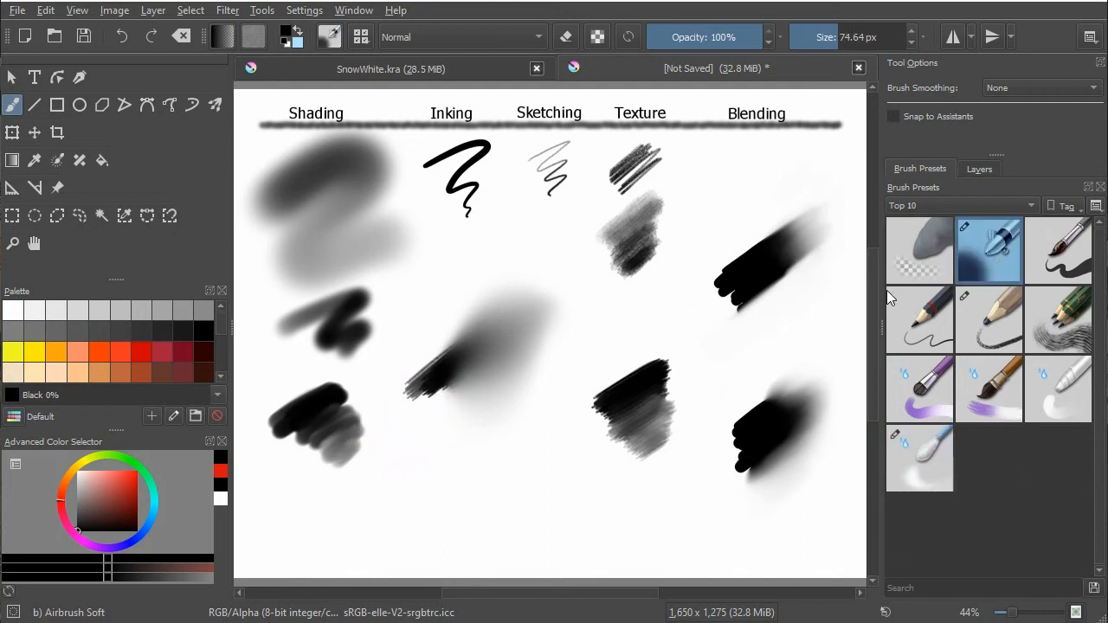
mouse_move(450, 480)
mouse_down()
mouse_move(516, 474)
mouse_move(506, 501)
mouse_move(511, 480)
mouse_move(494, 486)
mouse_move(506, 472)
mouse_move(479, 488)
mouse_move(498, 469)
mouse_move(469, 489)
mouse_move(464, 478)
mouse_move(495, 454)
mouse_move(480, 490)
mouse_move(520, 468)
mouse_up()
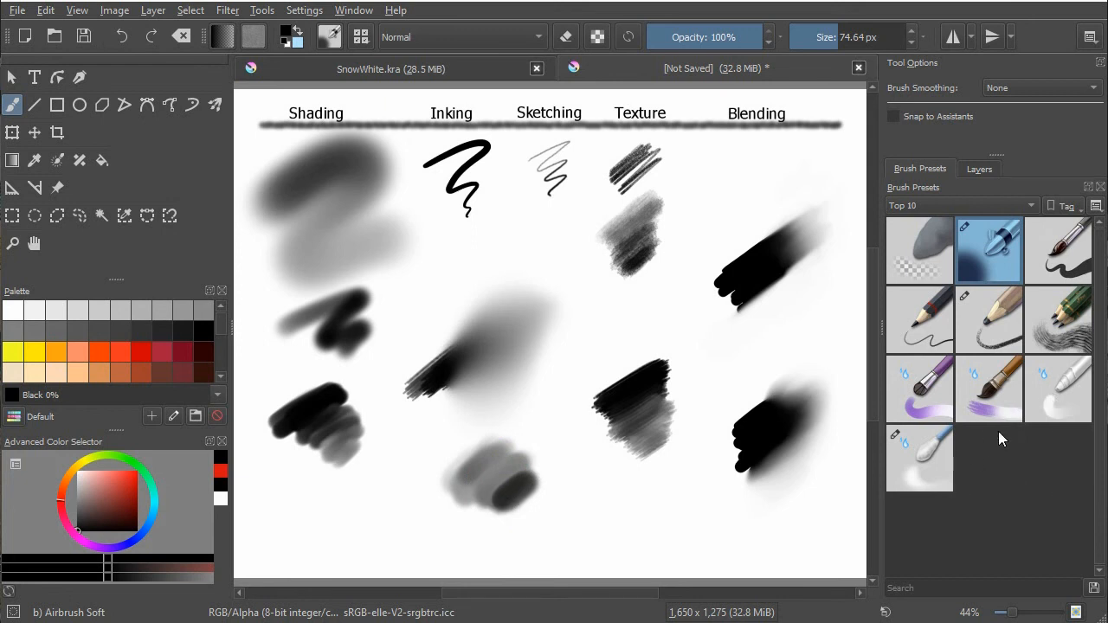
click(924, 463)
mouse_move(523, 478)
mouse_down()
mouse_move(474, 475)
mouse_move(515, 472)
mouse_move(492, 488)
mouse_move(513, 478)
mouse_move(493, 498)
mouse_up()
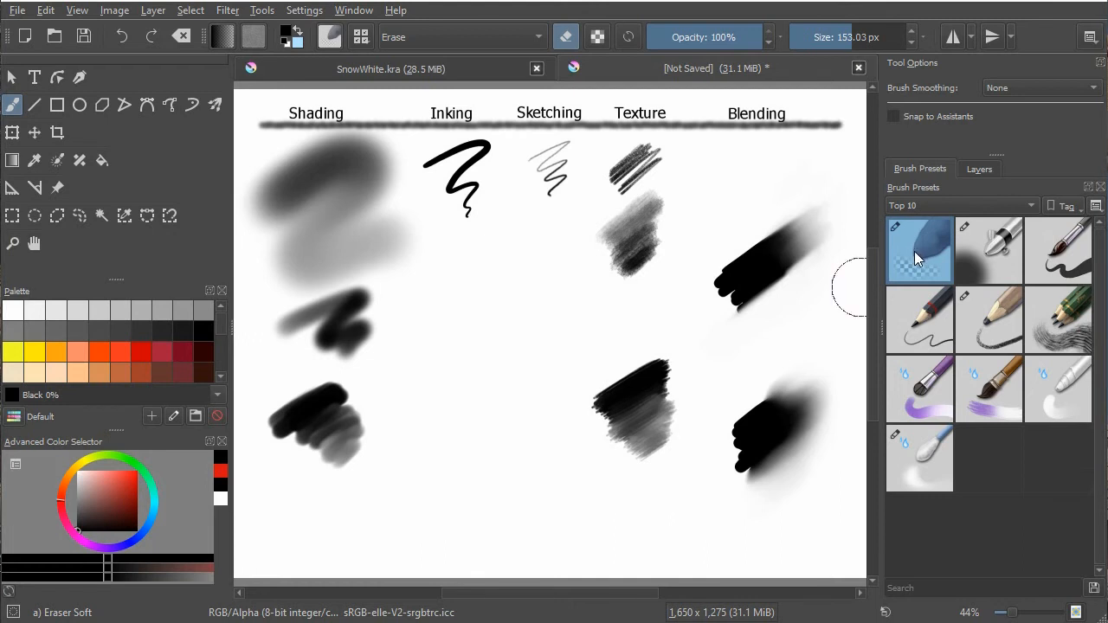
Paint a solid black patch with the Basic-5 Size preset, and erase its outer side with Eraser Soft at 153.03 px.
mouse_move(915, 252)
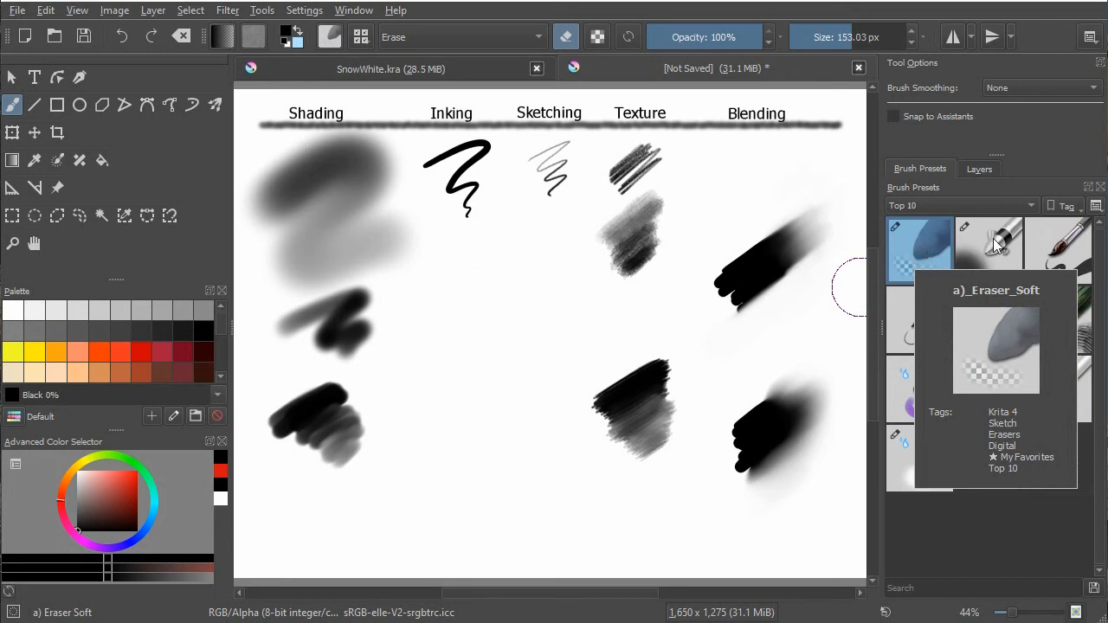
click(1059, 239)
mouse_move(481, 314)
mouse_down()
mouse_move(430, 379)
mouse_move(492, 336)
mouse_move(450, 406)
mouse_move(511, 350)
mouse_move(452, 434)
mouse_up()
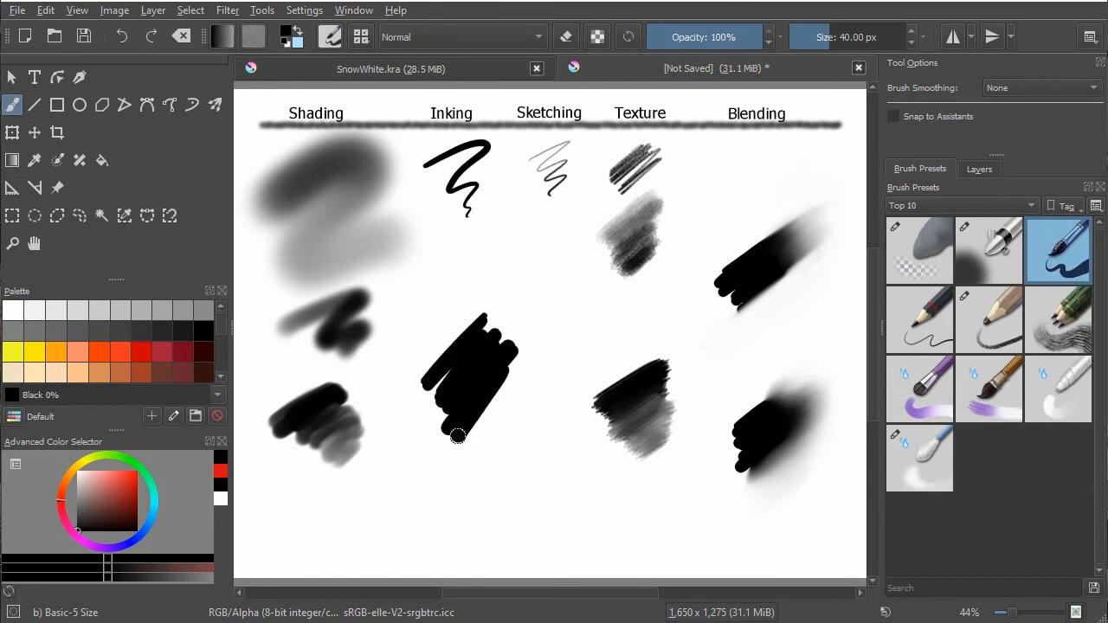
click(940, 262)
mouse_move(537, 364)
mouse_down()
mouse_move(524, 355)
mouse_move(527, 366)
mouse_move(525, 340)
mouse_move(510, 329)
mouse_move(513, 365)
mouse_move(502, 302)
mouse_move(528, 421)
mouse_up()
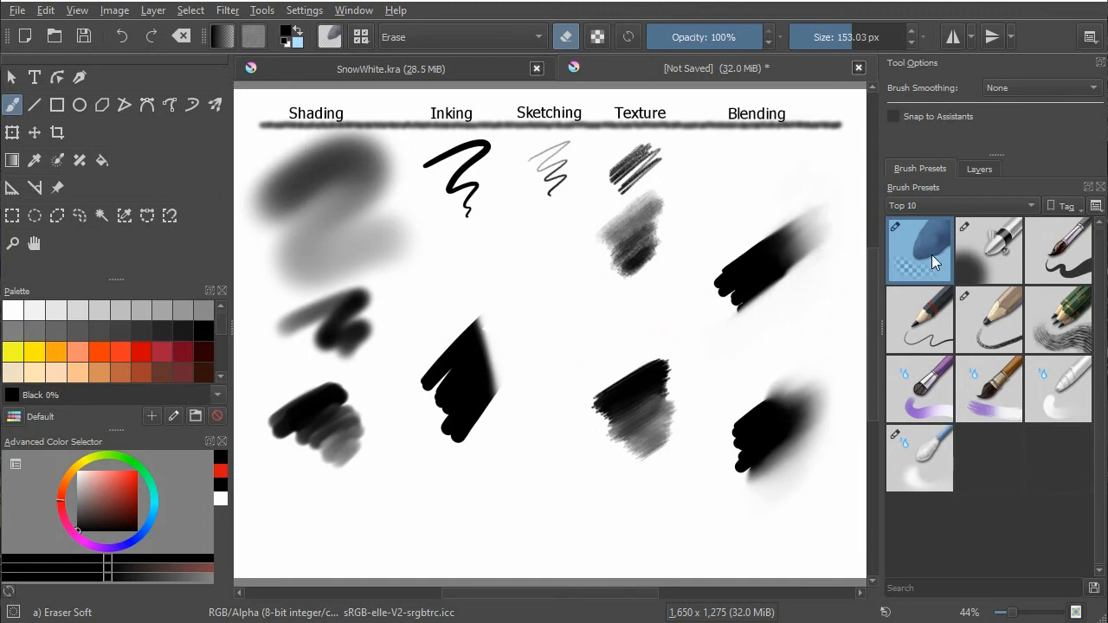
Filter the brush presets by the Krita 4 tag instead of Top 10.
mouse_move(925, 247)
click(931, 205)
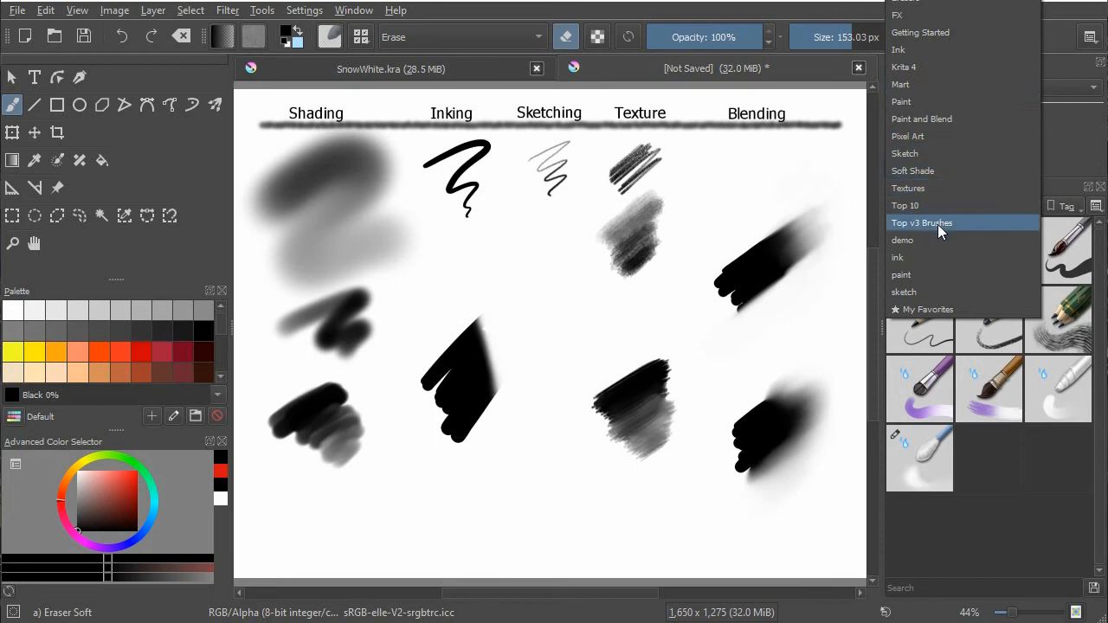
click(1059, 149)
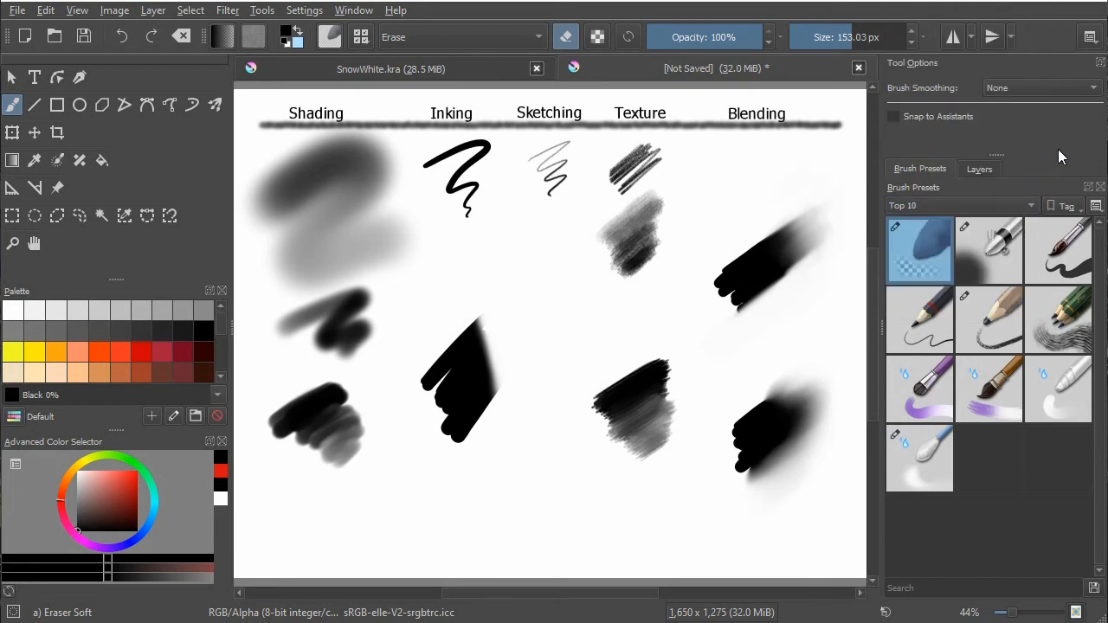
click(943, 208)
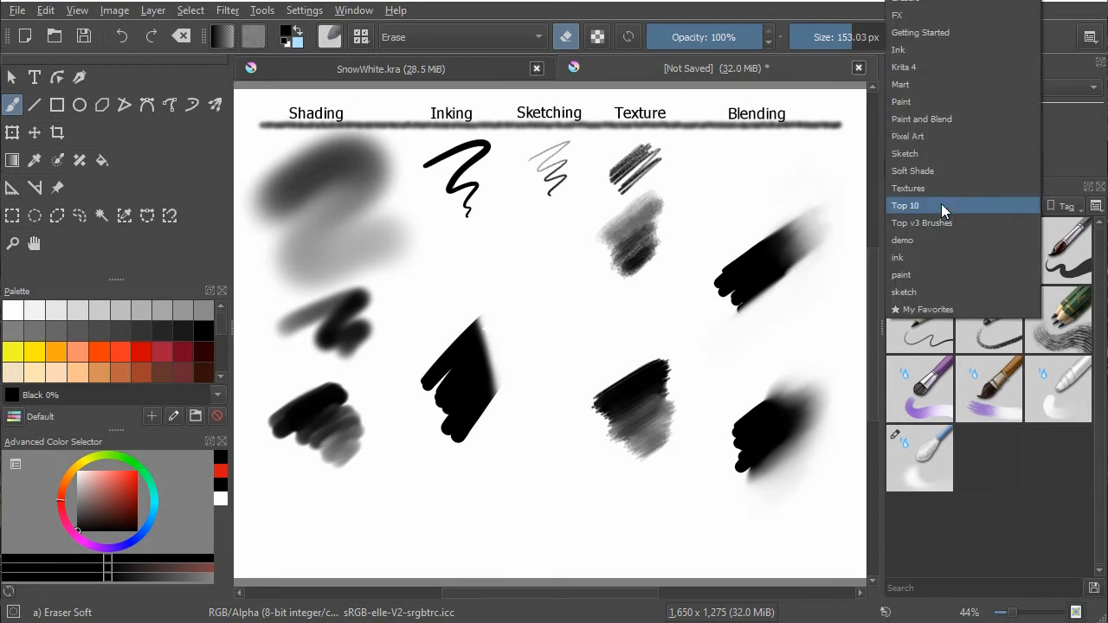
click(918, 69)
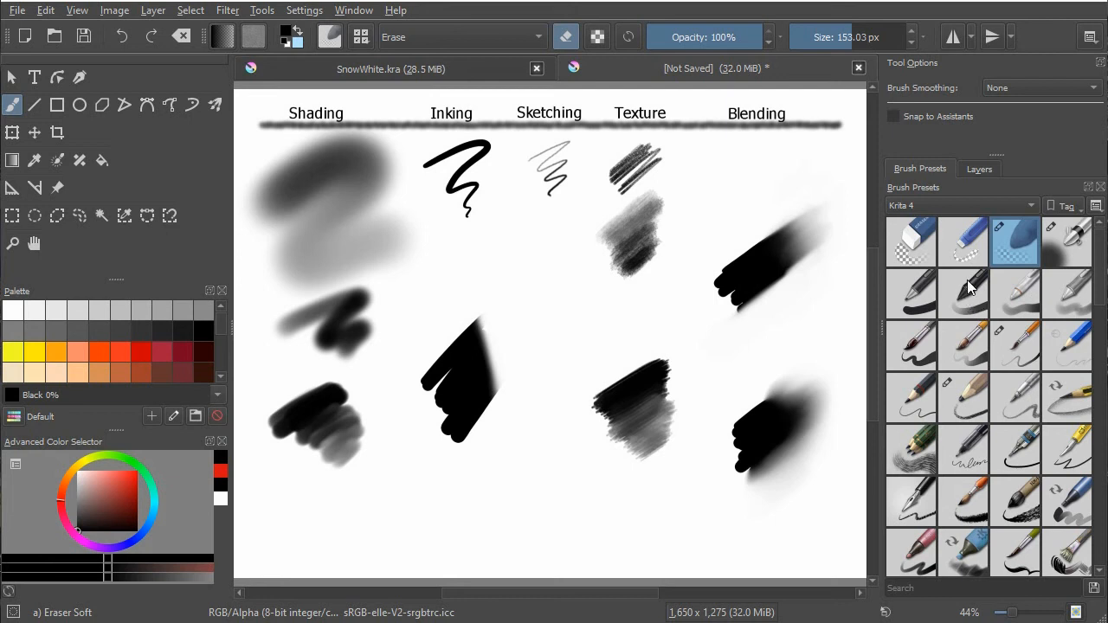
Select the Basic-2 Opacity and Basic-6 Details presets, and view the tags to which Basic-6 Details can be assigned.
mouse_move(967, 283)
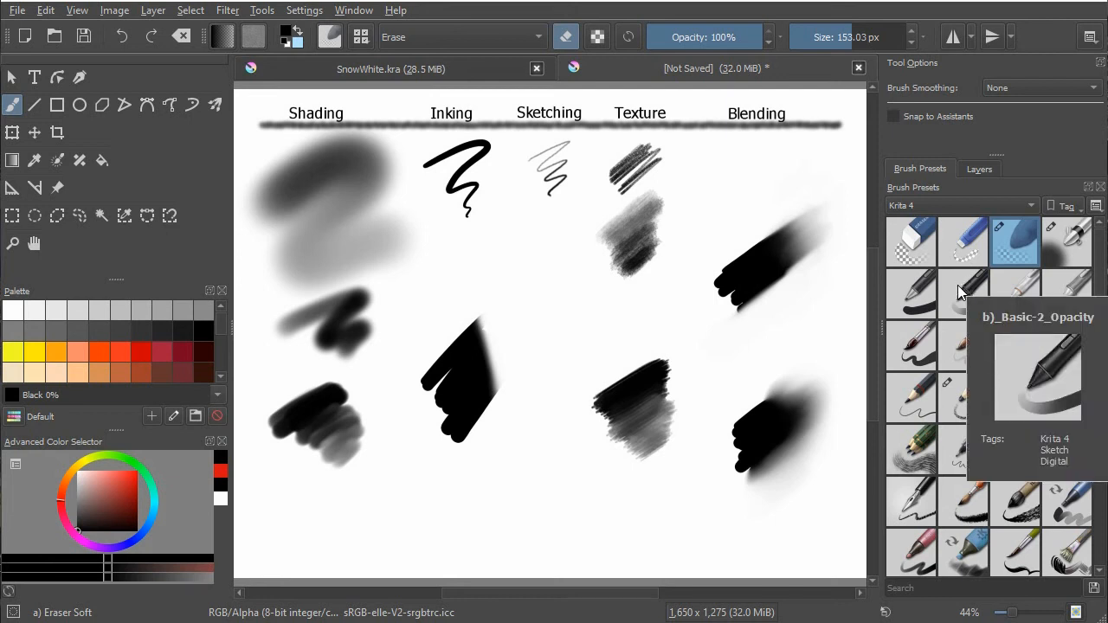
click(949, 293)
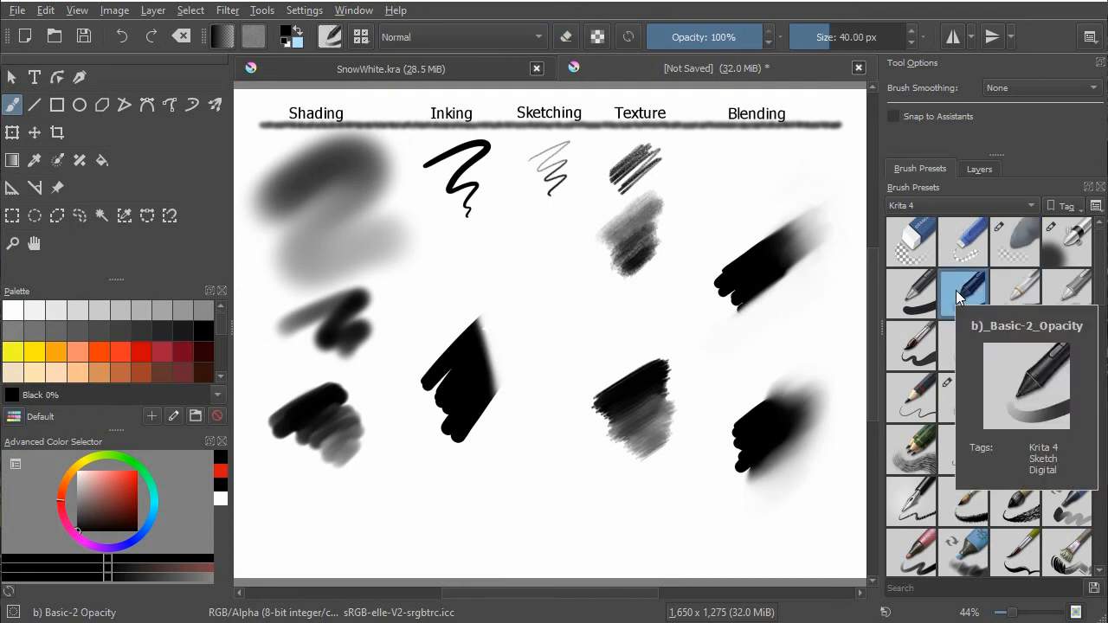
click(1023, 332)
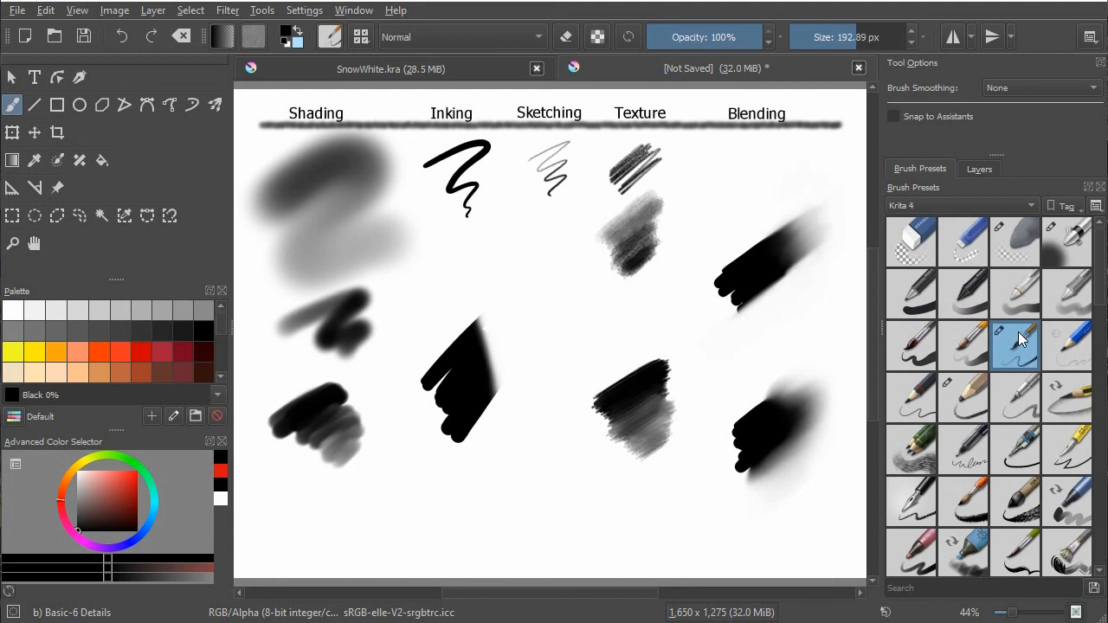
right_click(1014, 340)
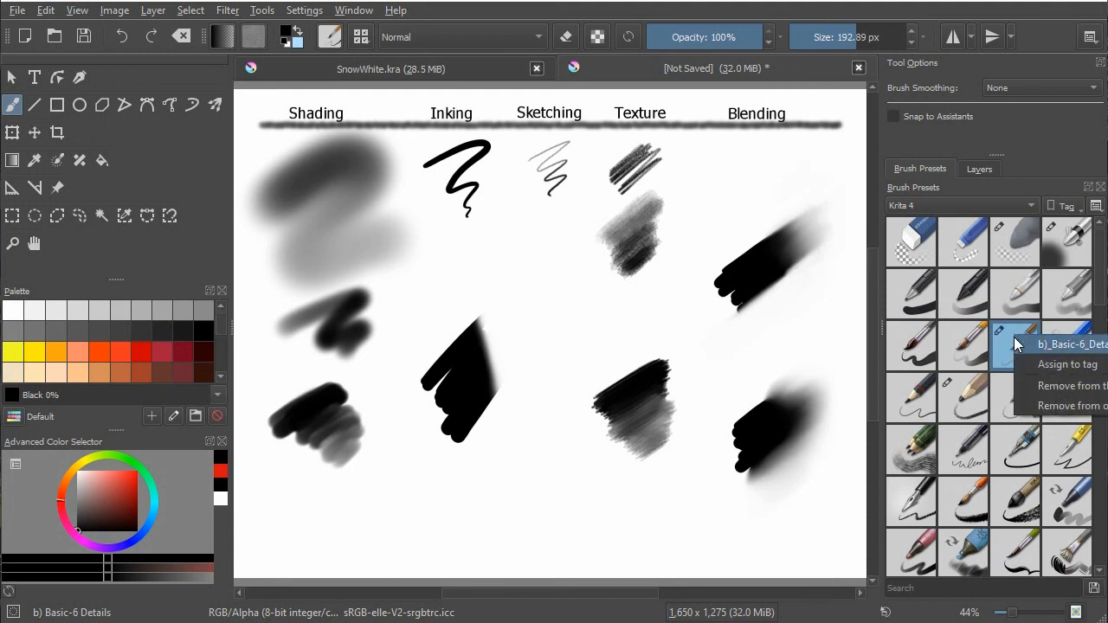
mouse_move(1029, 364)
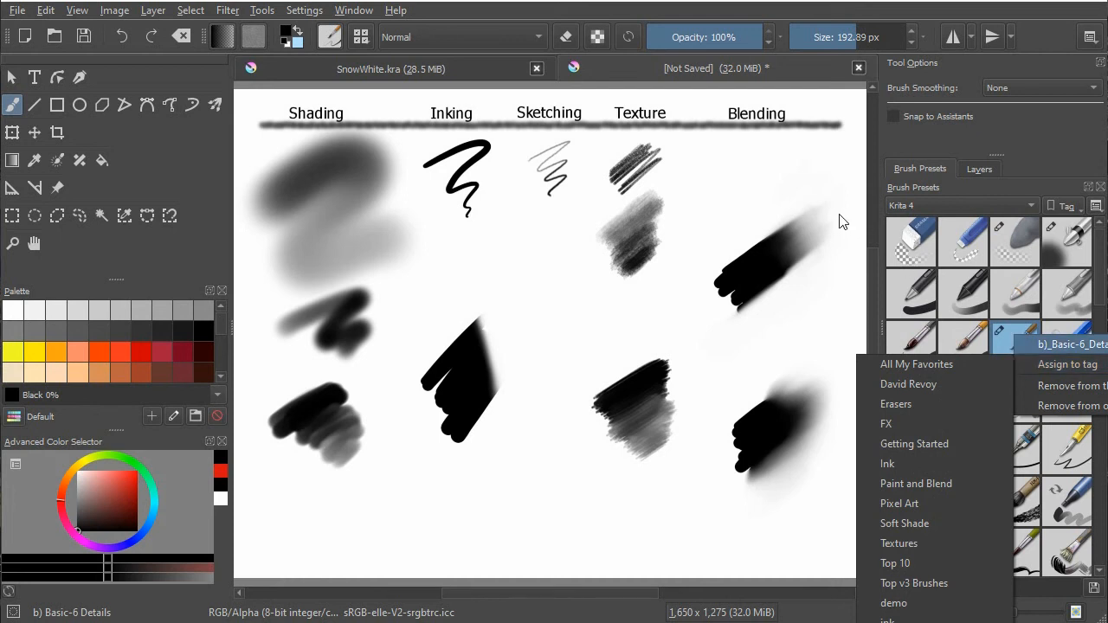
Assign the Eraser Circle preset to a new tag named "new set", and filter the brush presets by that tag.
right_click(897, 238)
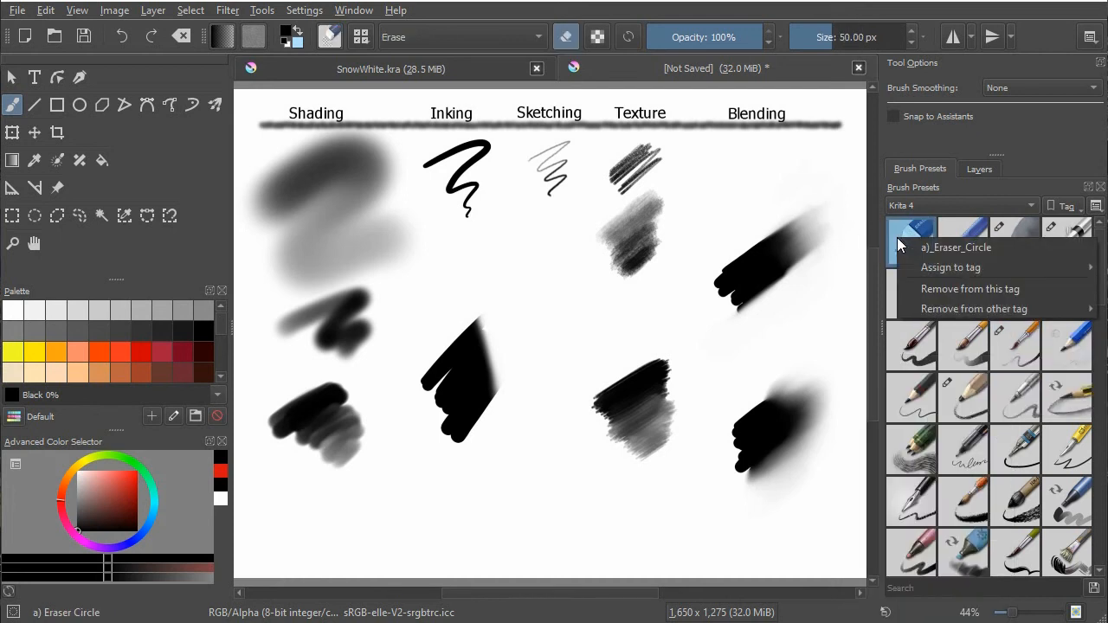
mouse_move(926, 265)
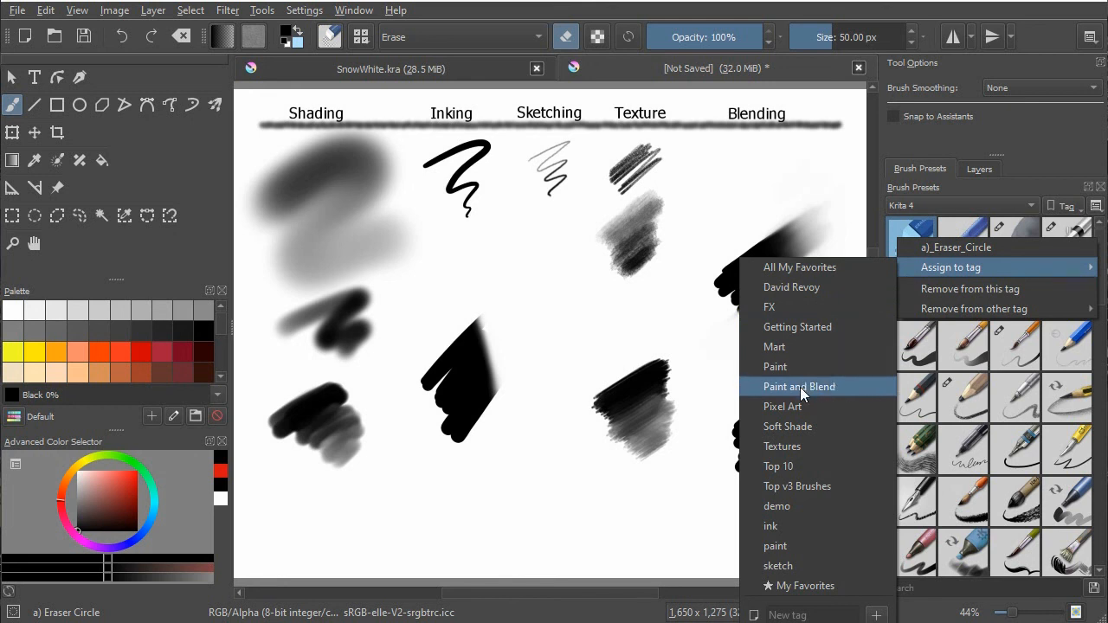
click(787, 615)
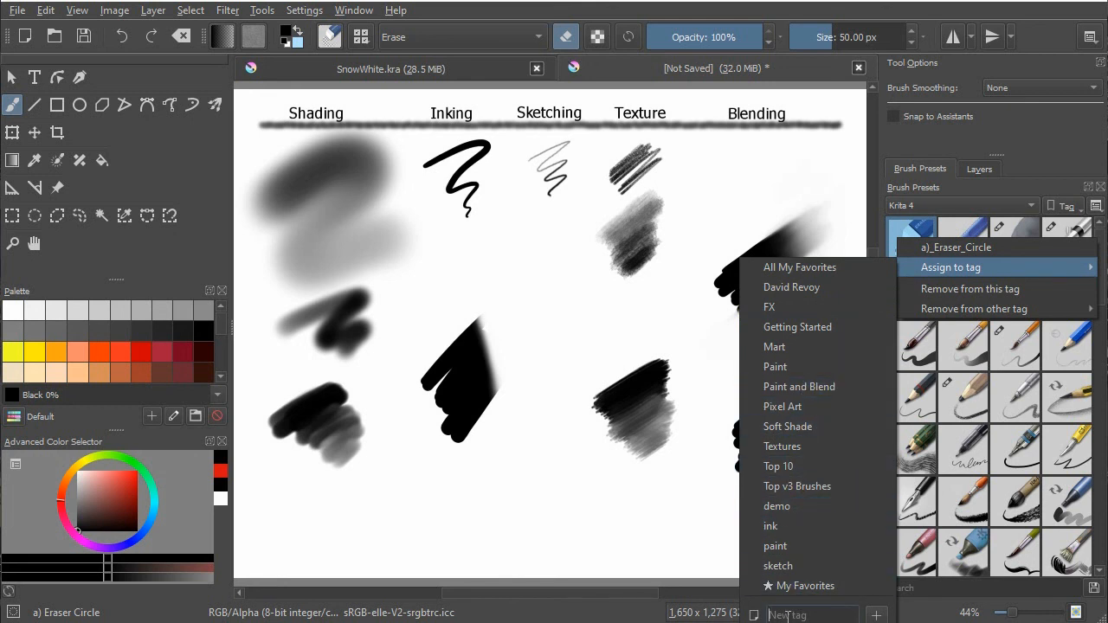
text(nu)
key(BackSpace)
text(ewset)
key(Return)
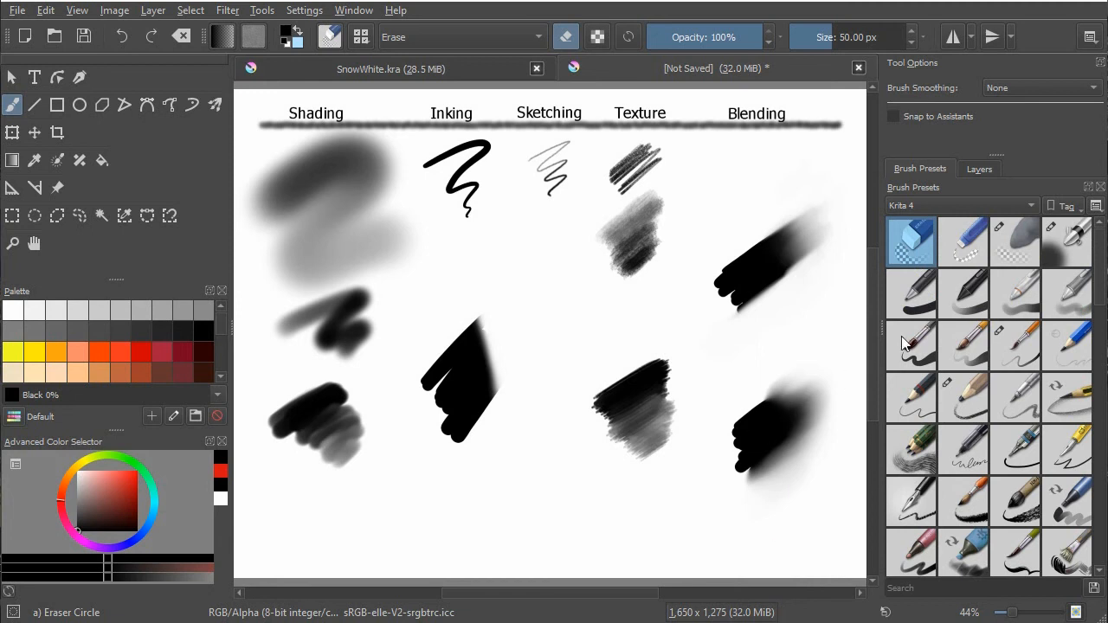
click(922, 208)
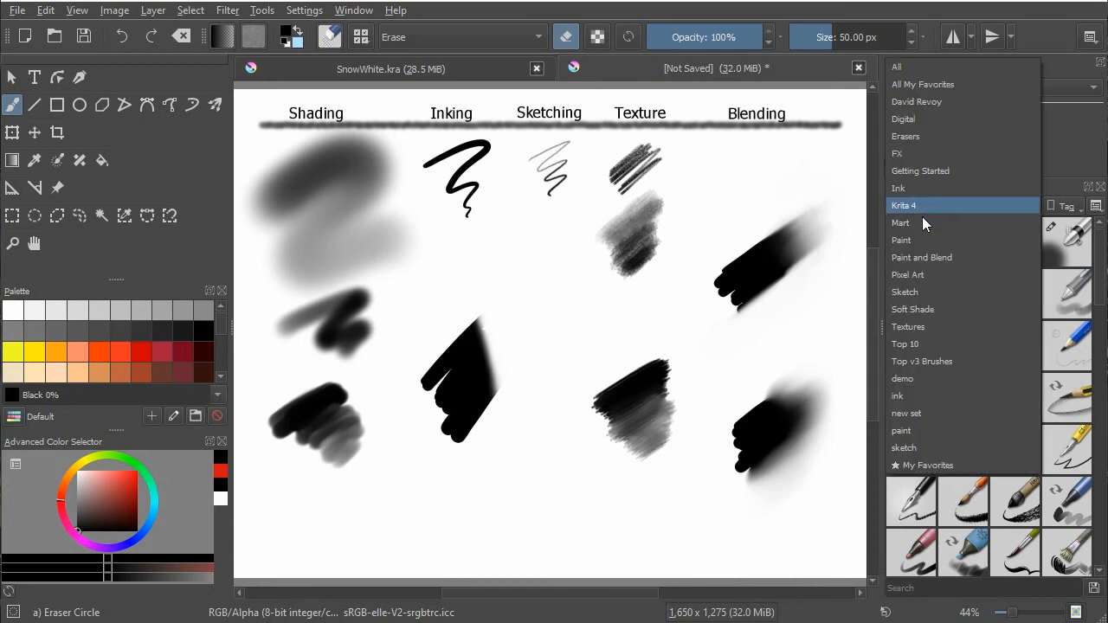
click(906, 414)
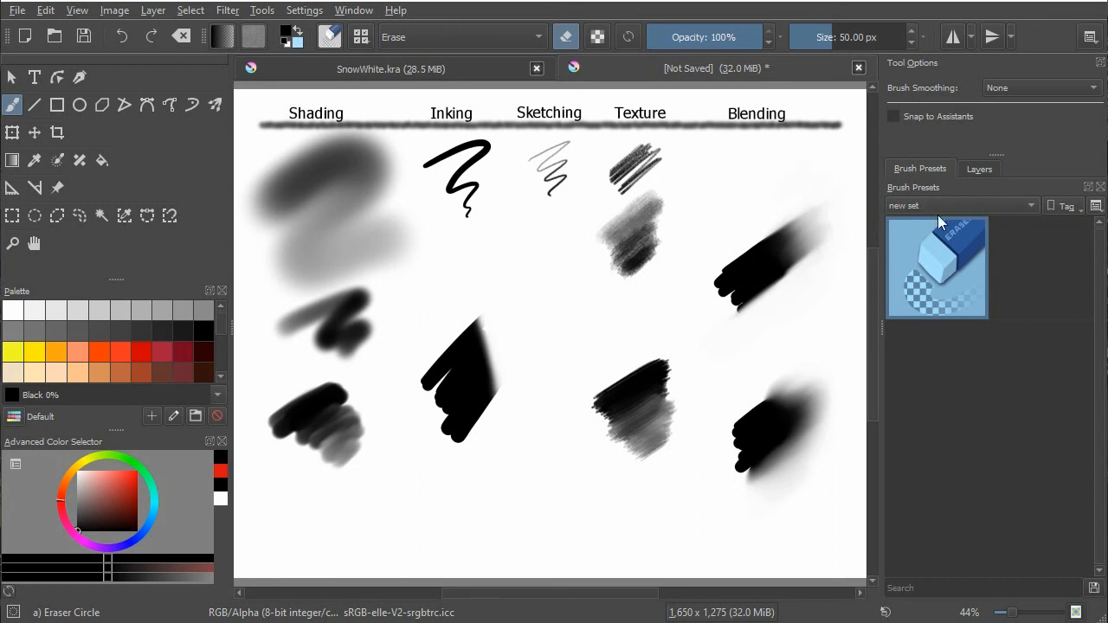
Remove the Eraser Circle preset from the "new set" tag, and filter the brush presets by the Top 10 tag.
right_click(937, 258)
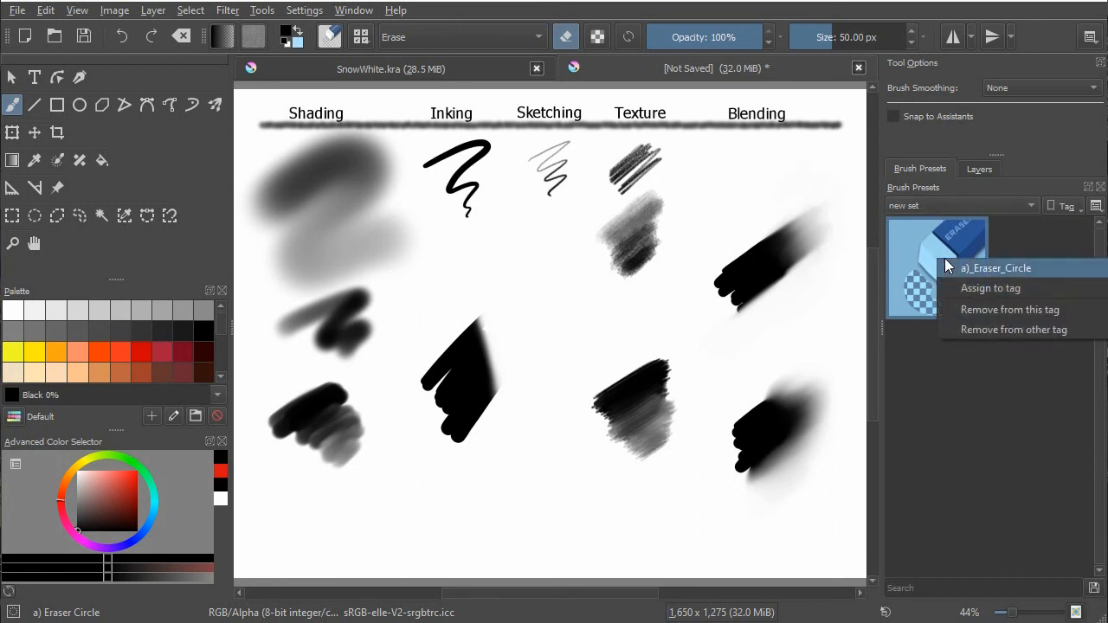
click(977, 310)
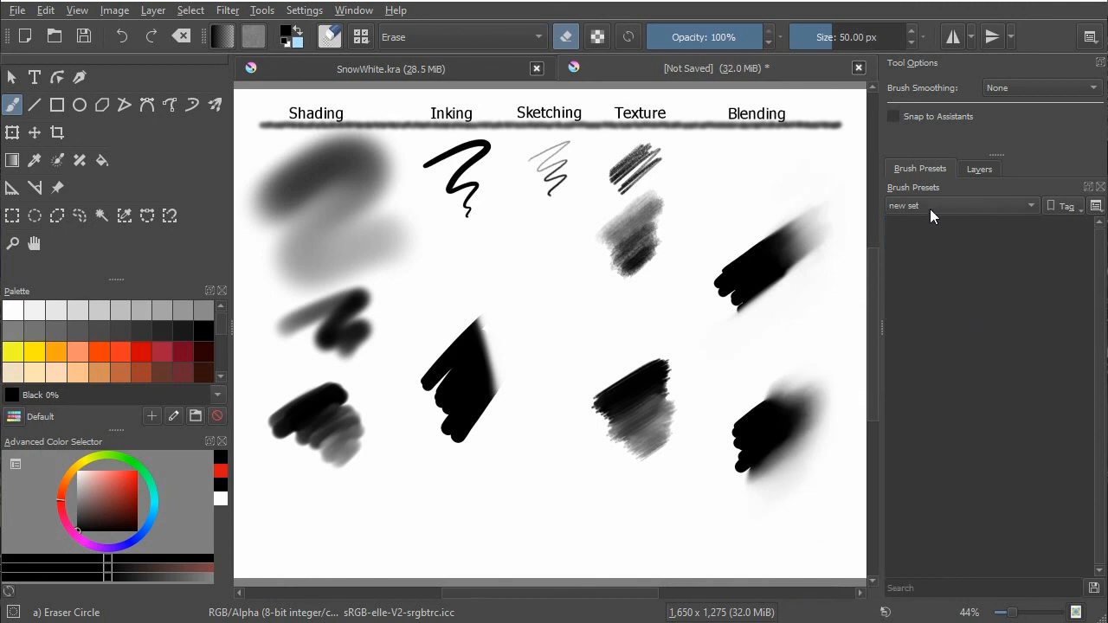
click(1032, 206)
click(939, 137)
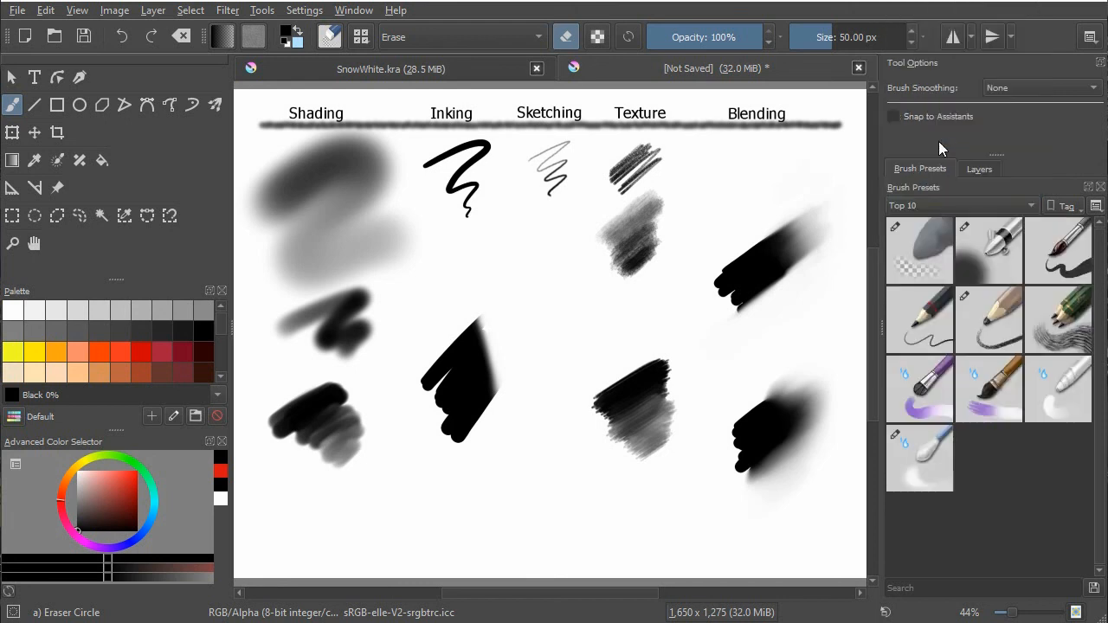
Remove the Eraser Soft preset from the Top 10 tag.
mouse_move(916, 240)
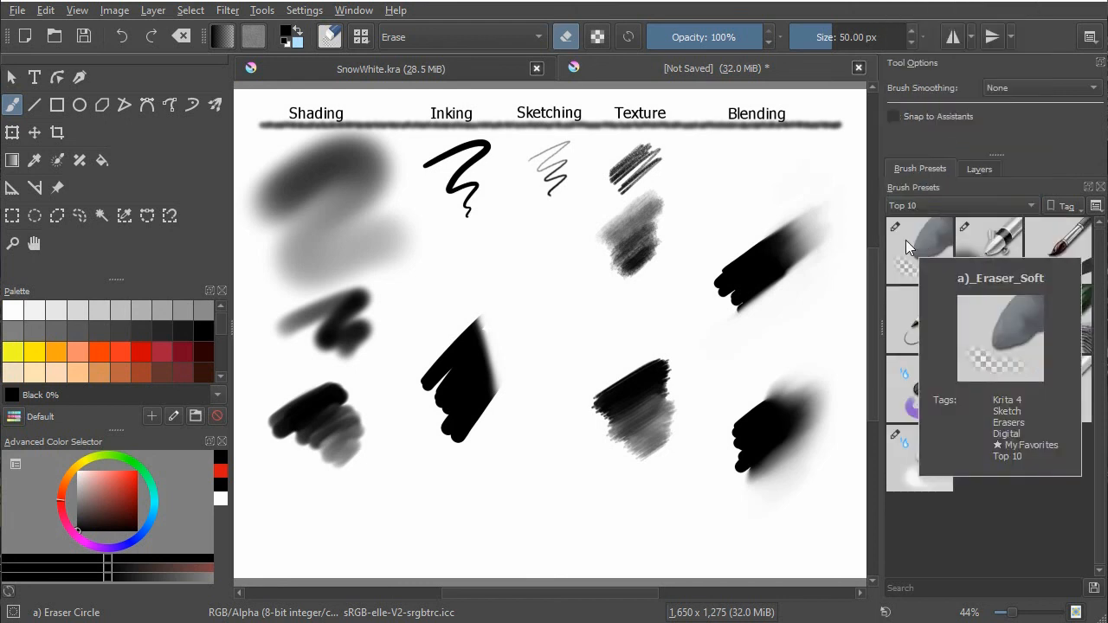
click(910, 248)
right_click(909, 246)
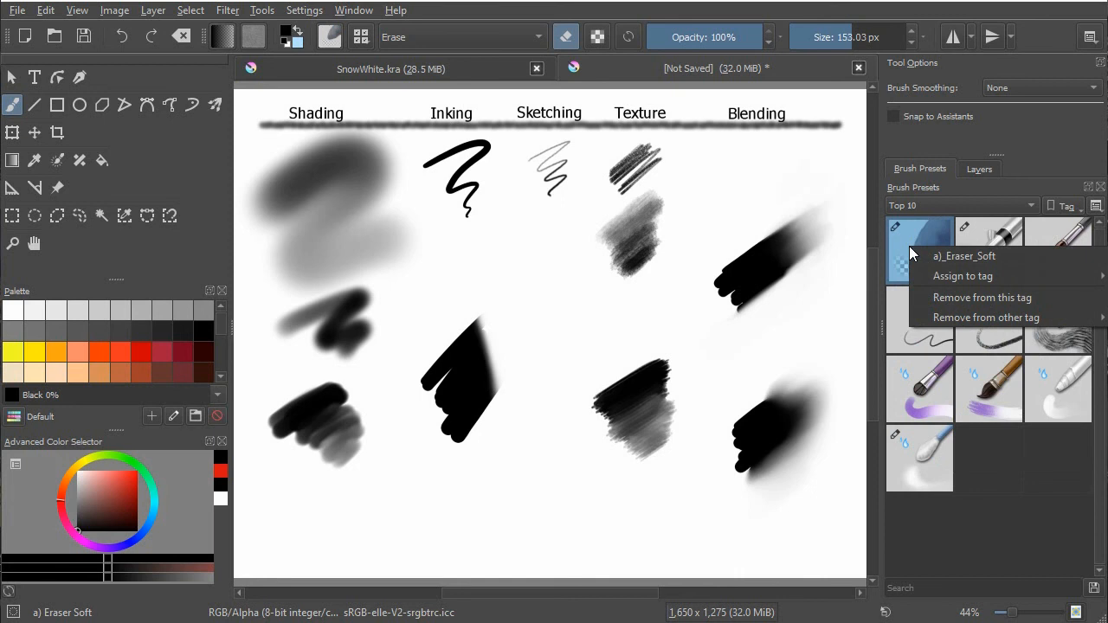
click(951, 297)
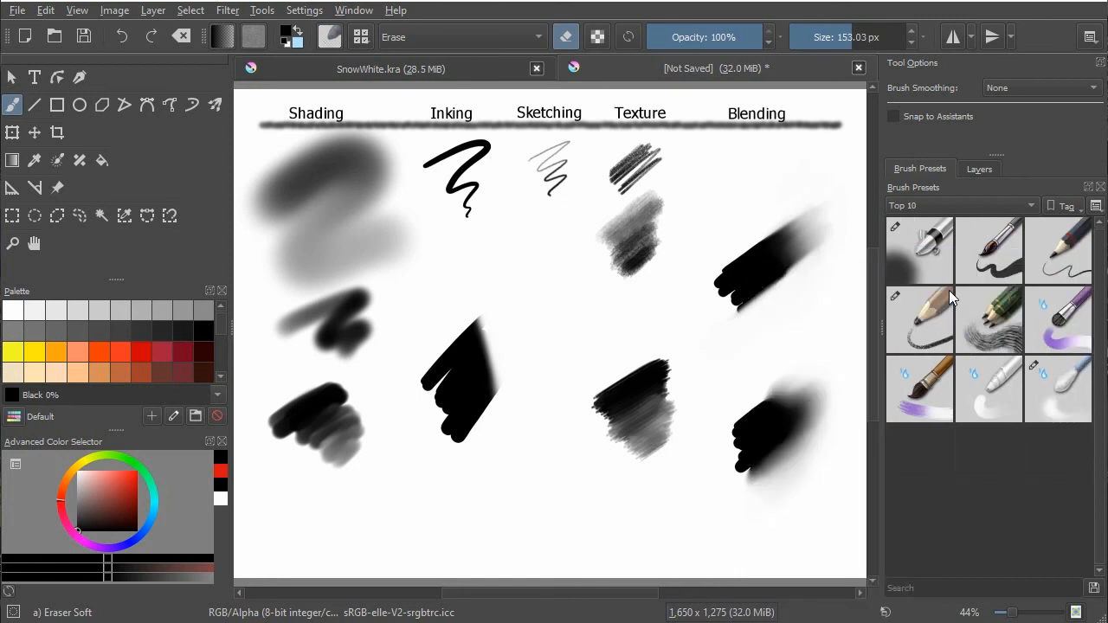
Find the Texture Crackles preset under the Krita 4 tag and assign it to the Top 10 tag.
click(951, 208)
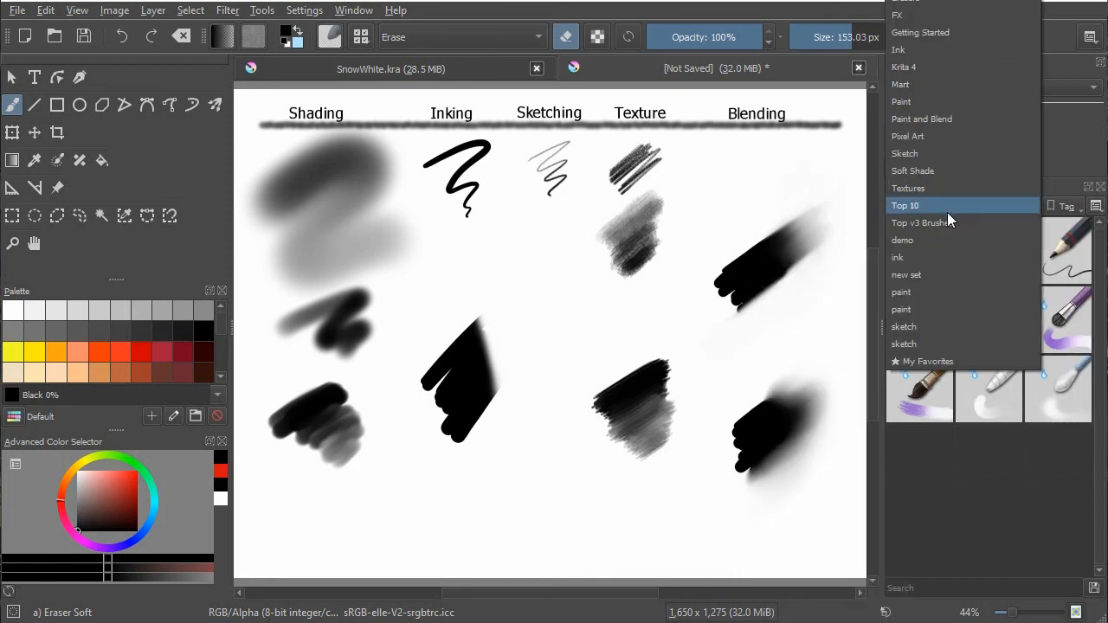
click(925, 65)
scroll(957, 347, down, 10)
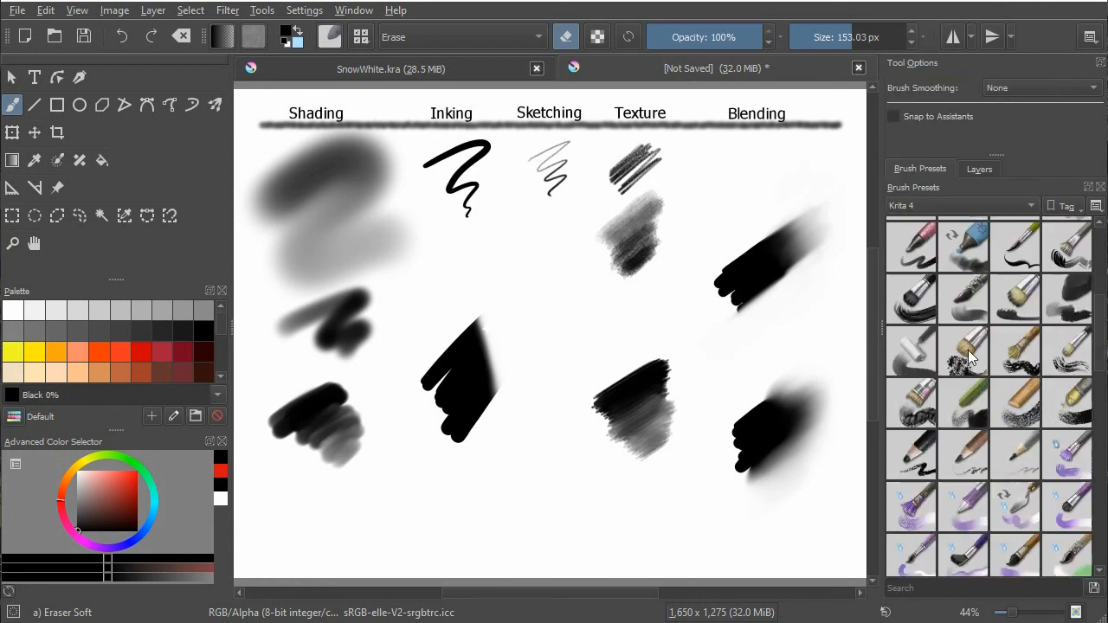
scroll(960, 359, up, 3)
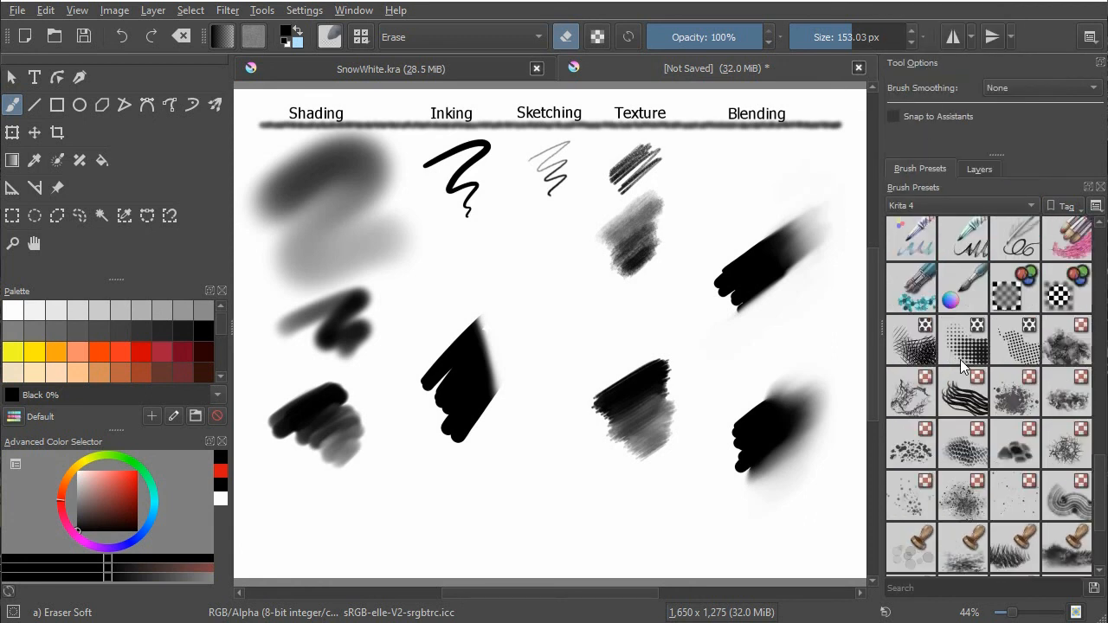
click(914, 398)
right_click(913, 398)
mouse_move(948, 424)
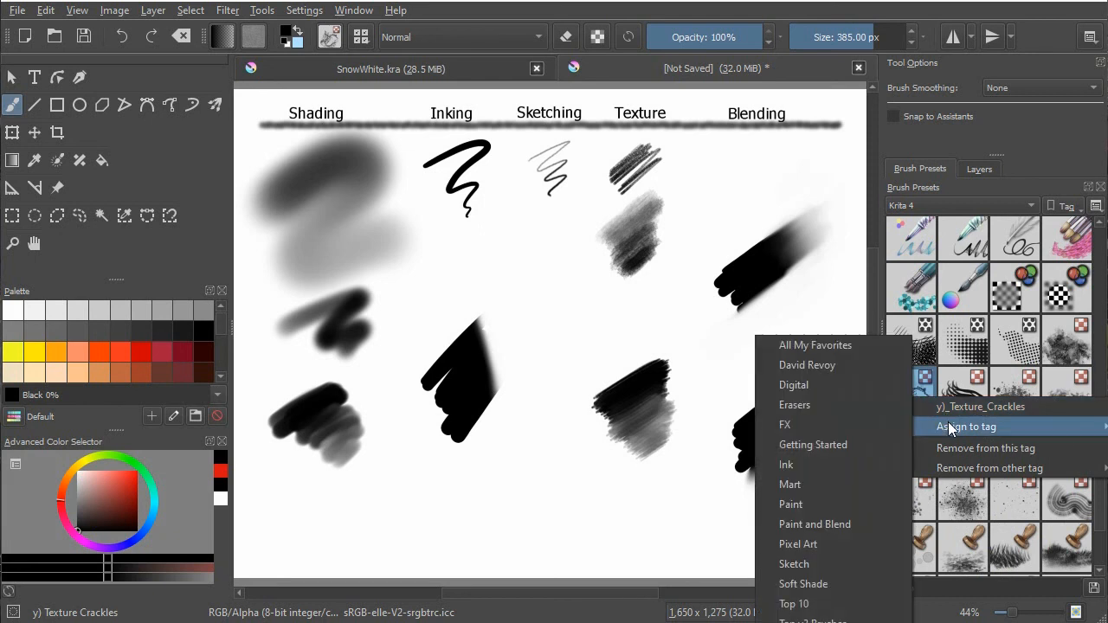
click(804, 605)
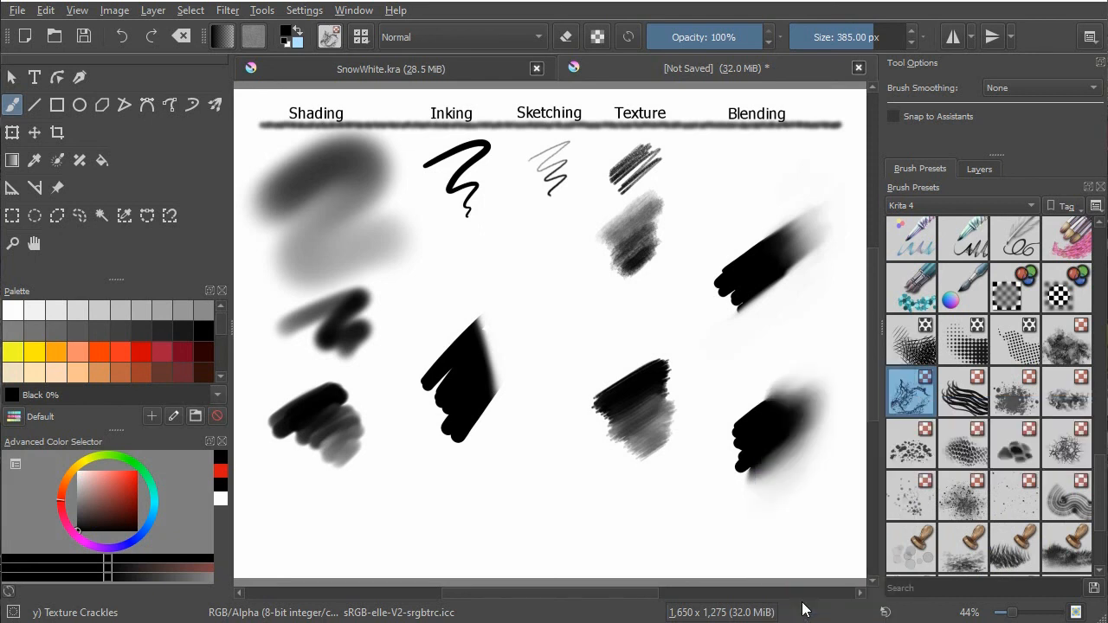
Filter the presets by Top 10, and paint a tall crackle texture patch over the lower Inking sample with Texture Crackles.
click(970, 200)
click(912, 343)
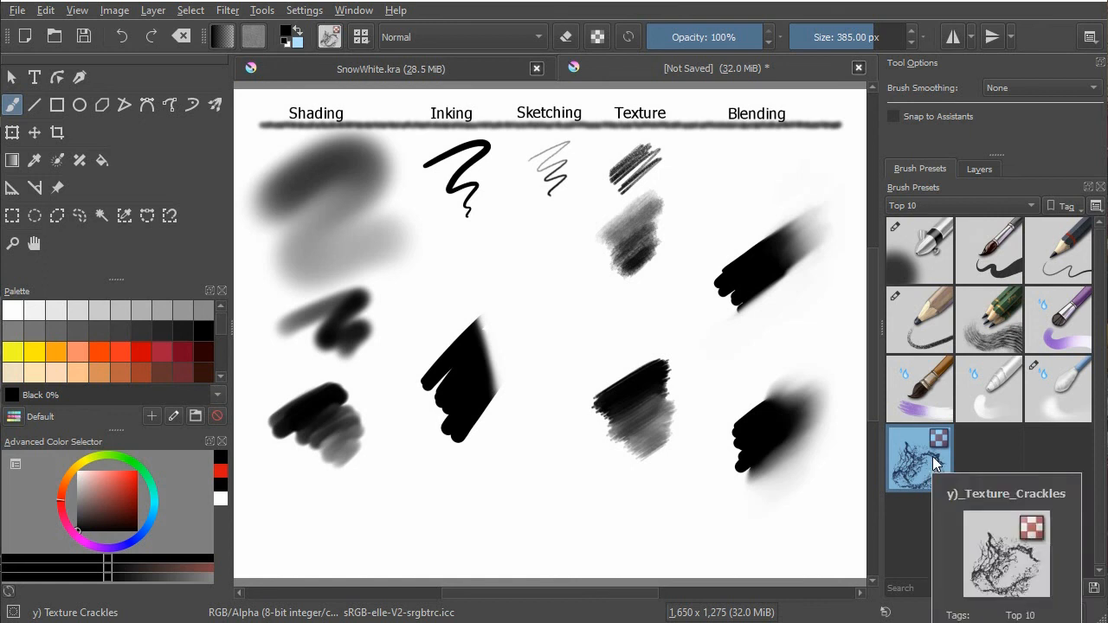
mouse_move(502, 344)
mouse_down()
mouse_move(479, 408)
mouse_move(522, 438)
mouse_move(499, 420)
mouse_move(508, 269)
mouse_move(476, 484)
mouse_move(512, 472)
mouse_up()
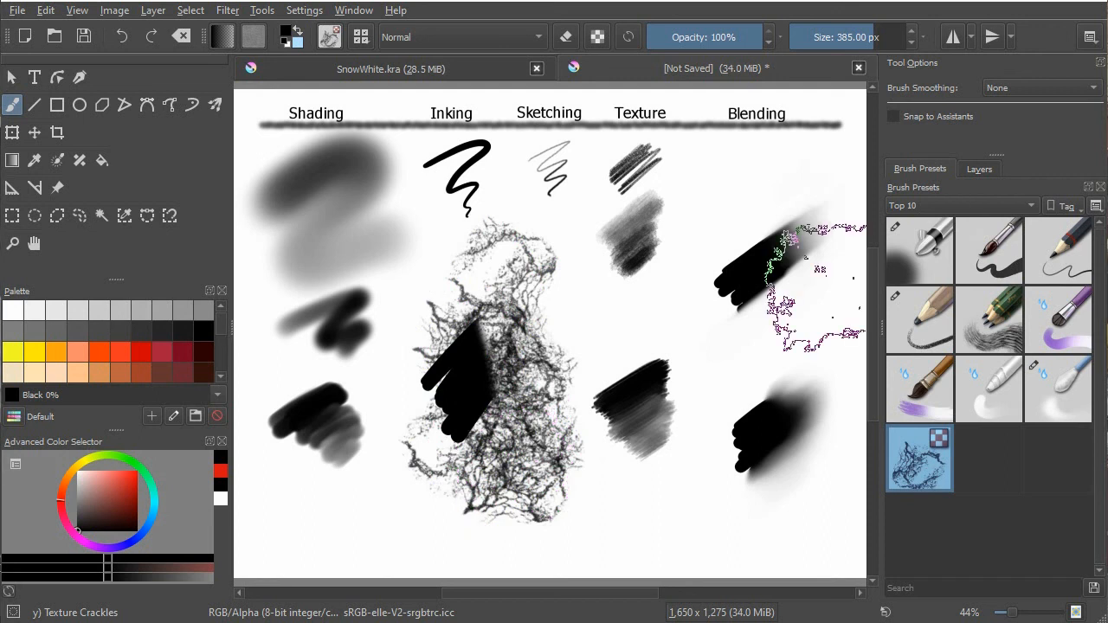
View the brush presets under the "new set" tag, and return the filter to the Top 10 tag.
click(949, 206)
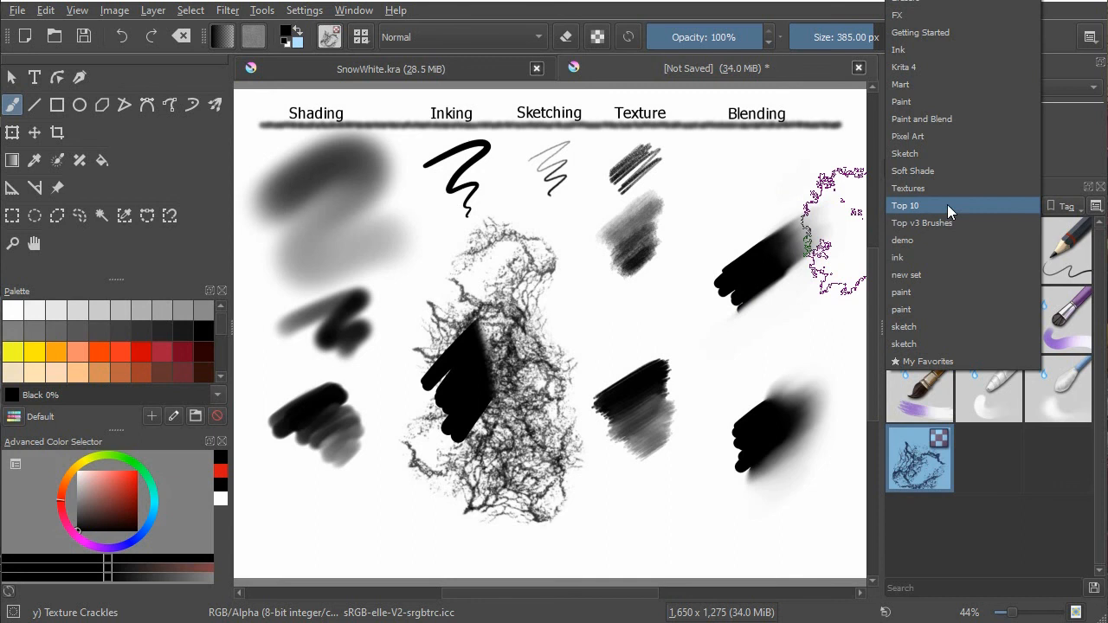
click(948, 205)
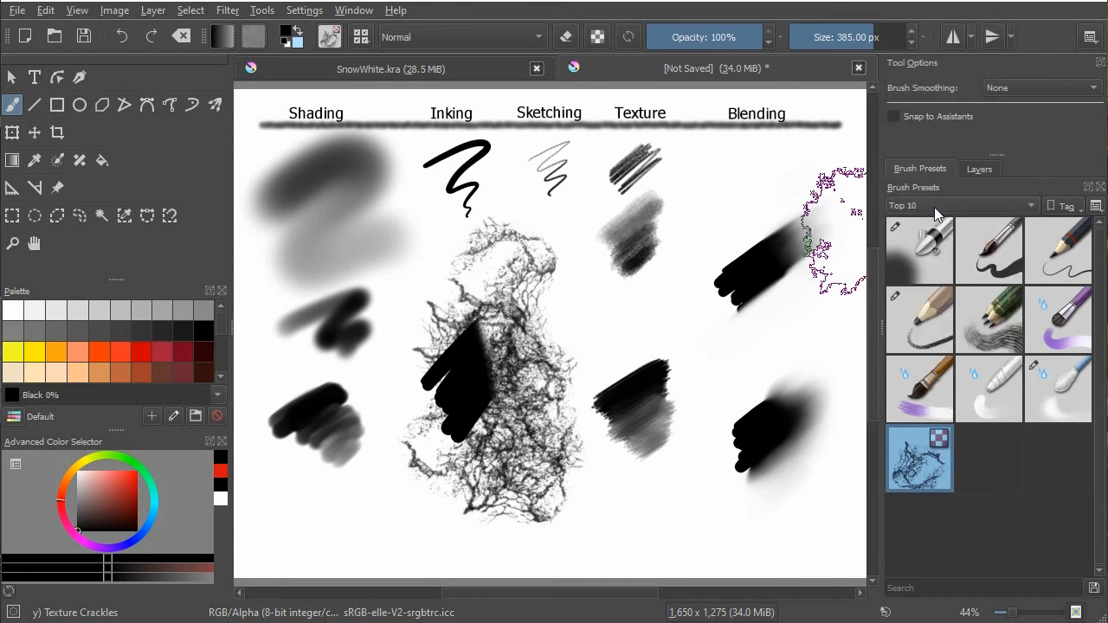
click(936, 208)
click(933, 277)
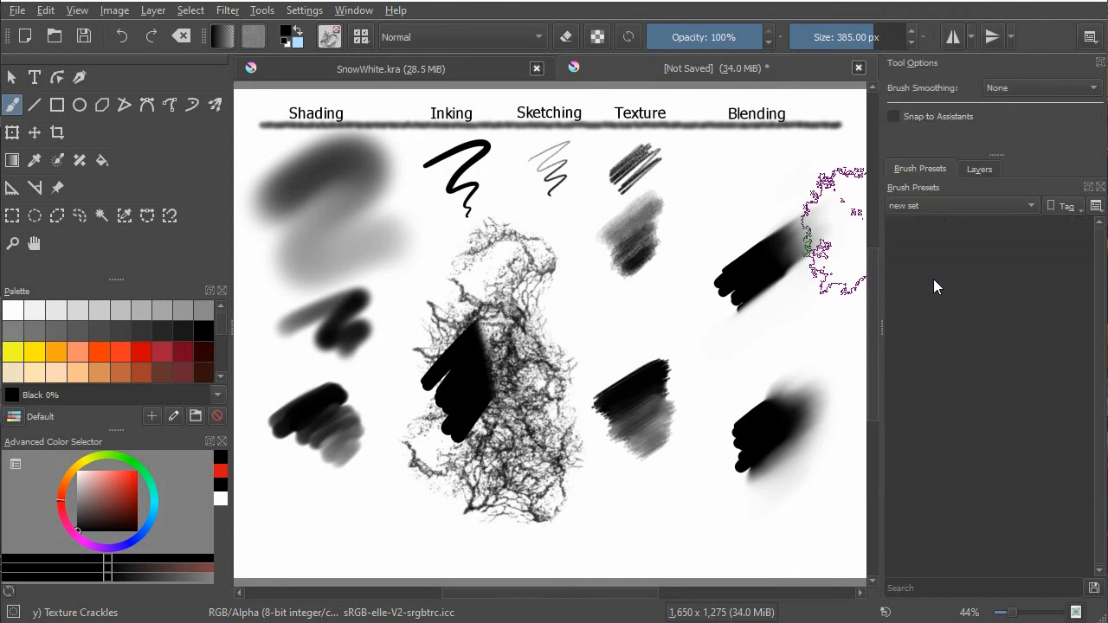
click(942, 205)
click(921, 137)
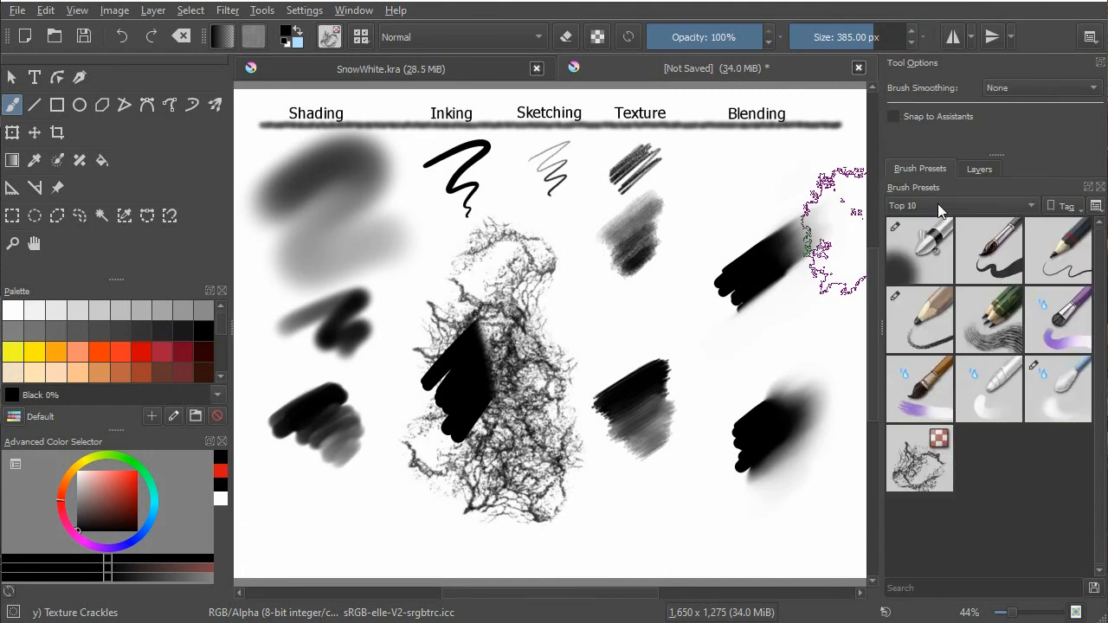